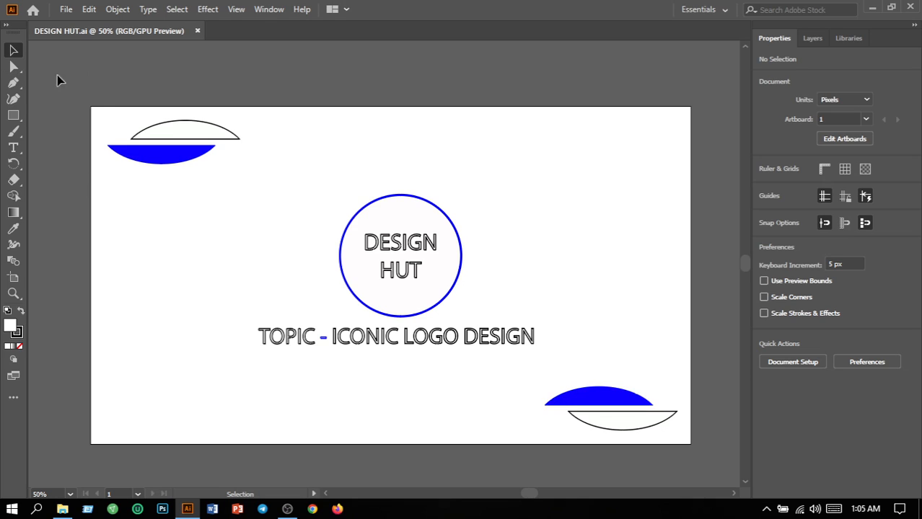
- Change the fill of both blue arc segments in opposite corners of the artboard to bright green #26FF00
click(178, 163)
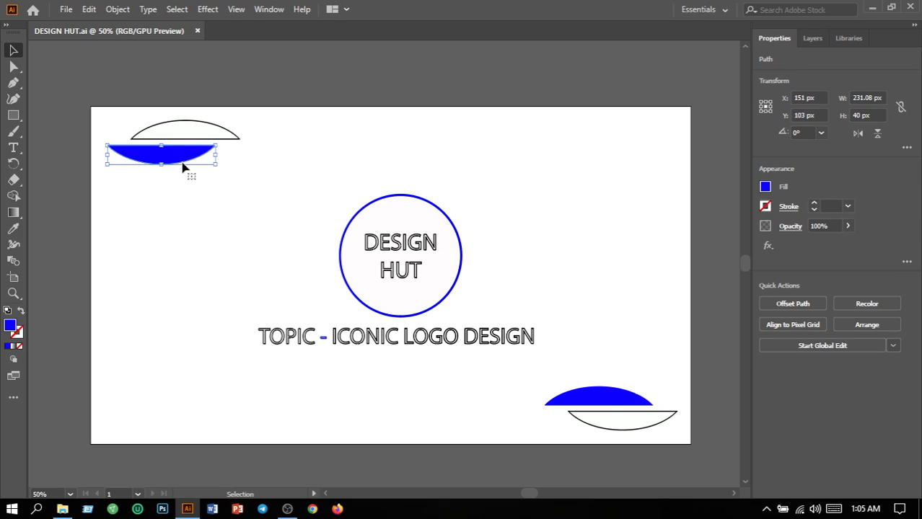
shift+click(598, 408)
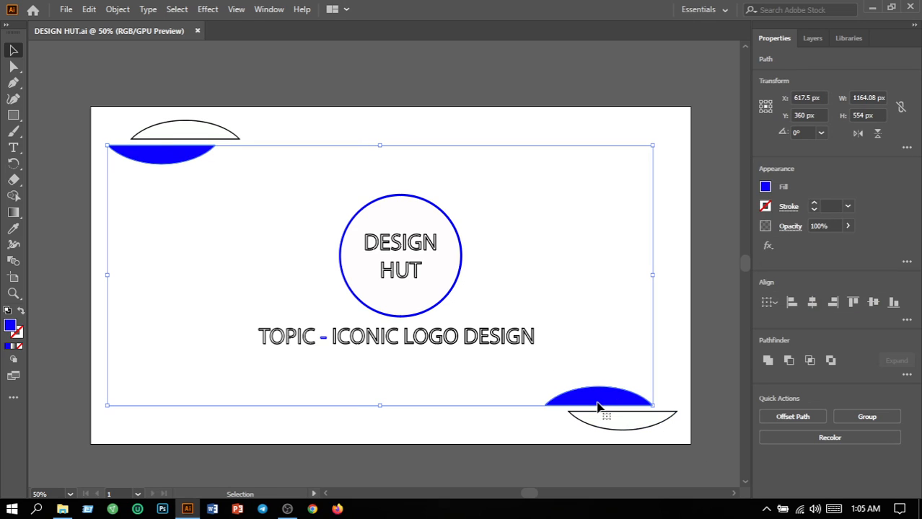
double_click(10, 325)
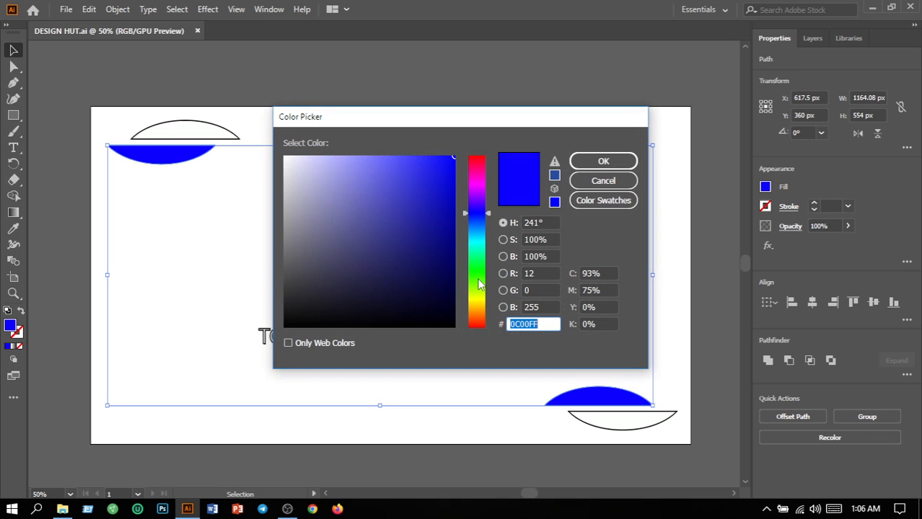
click(481, 275)
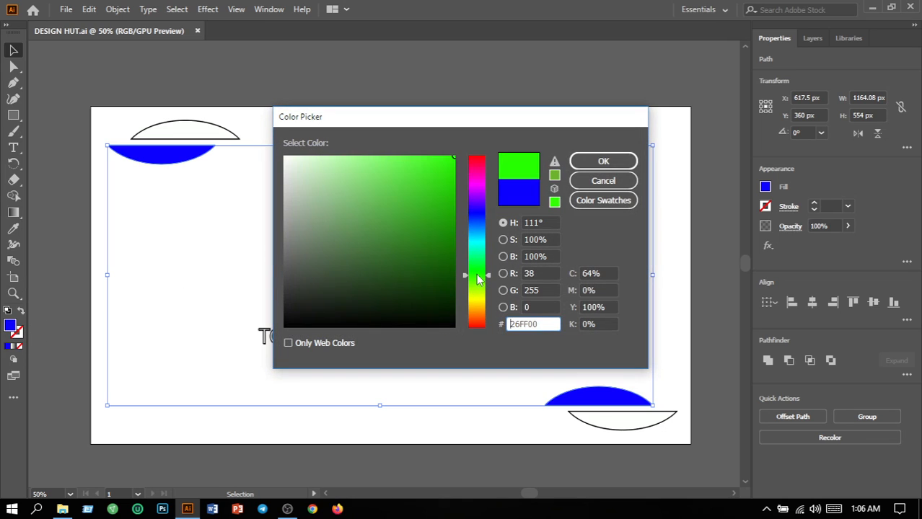
click(603, 160)
click(615, 300)
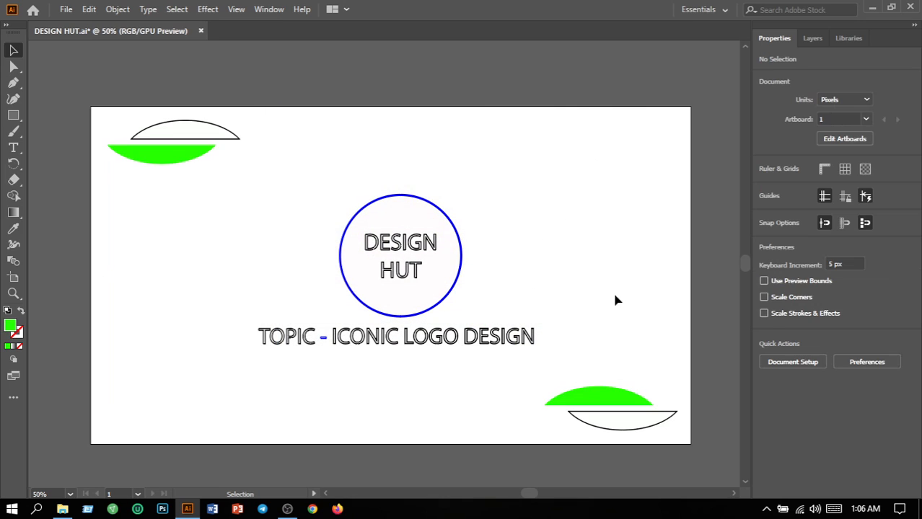
- Set the stroke colour of the circle around DESIGN HUT to RGB Green
click(460, 286)
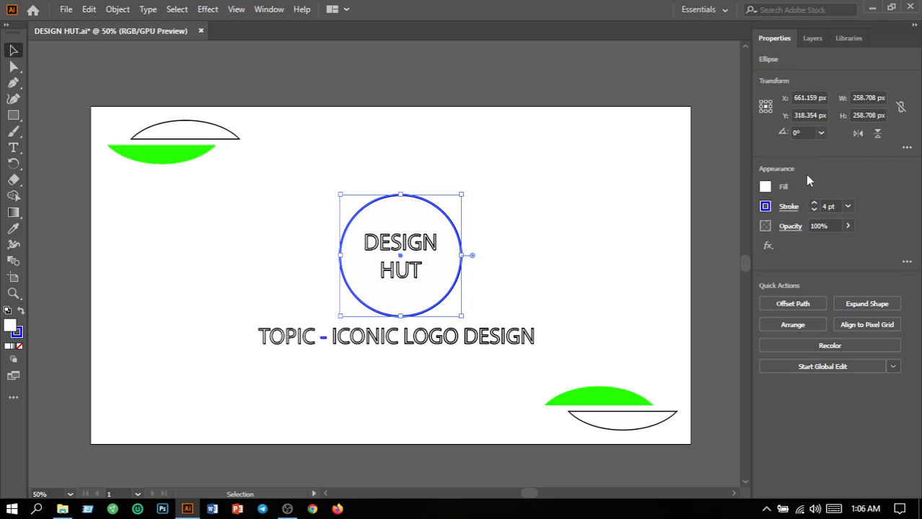
click(765, 207)
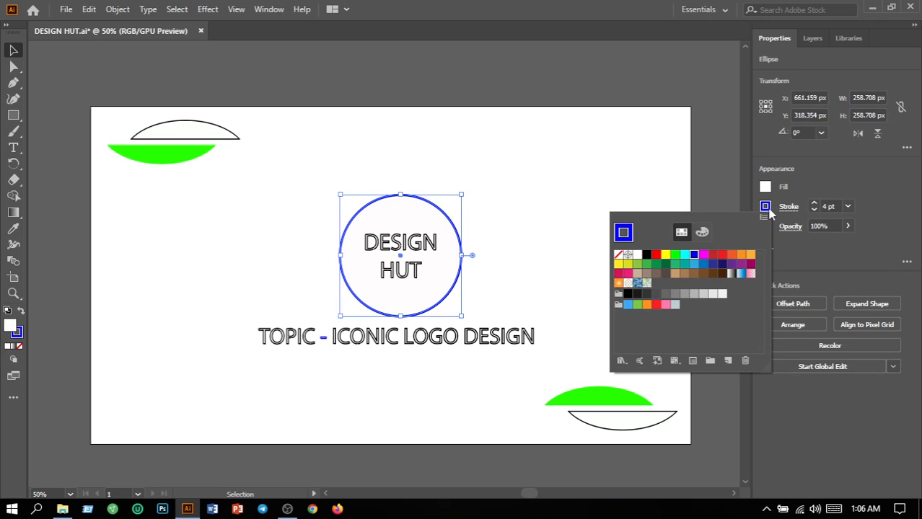
click(675, 256)
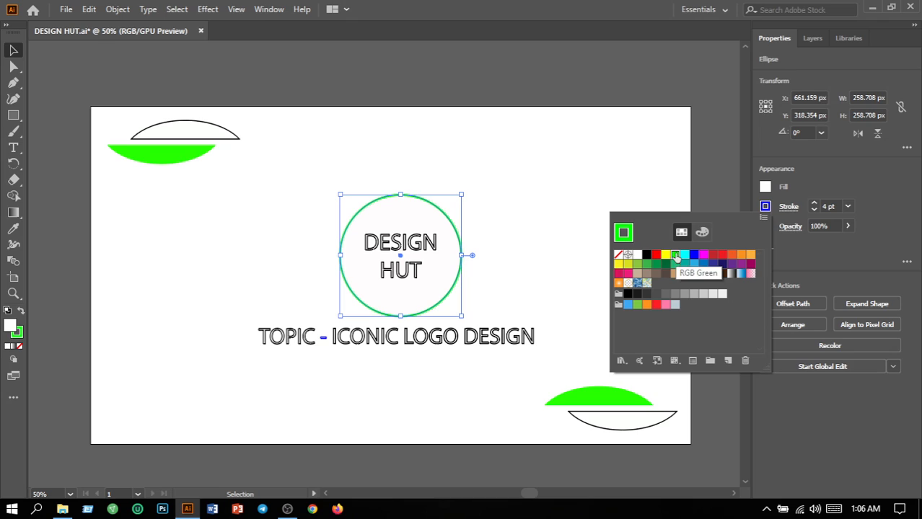
click(552, 210)
click(431, 366)
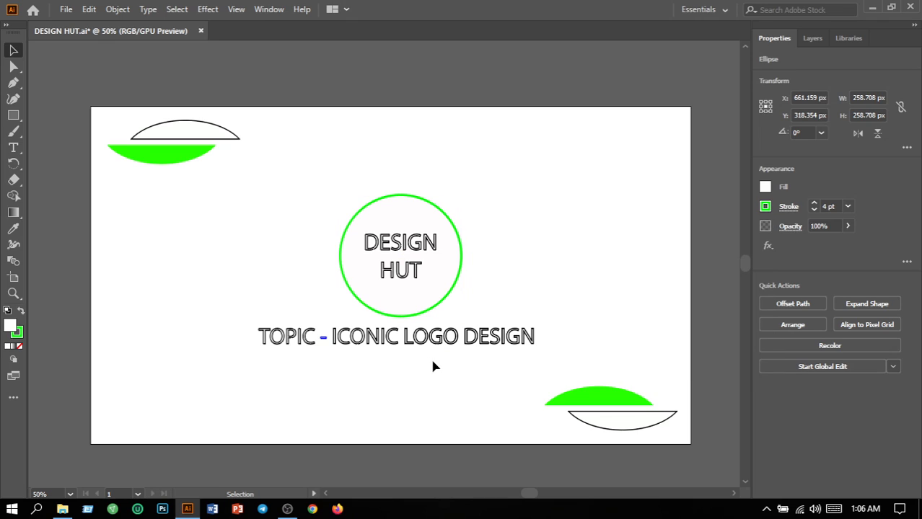
- Set the stroke colour of the dash after the word TOPIC to RGB Green
click(324, 343)
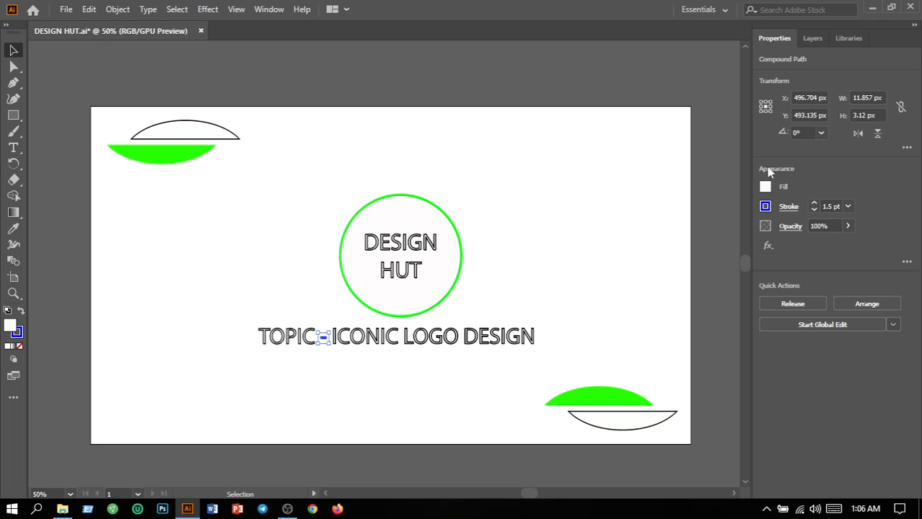
click(766, 208)
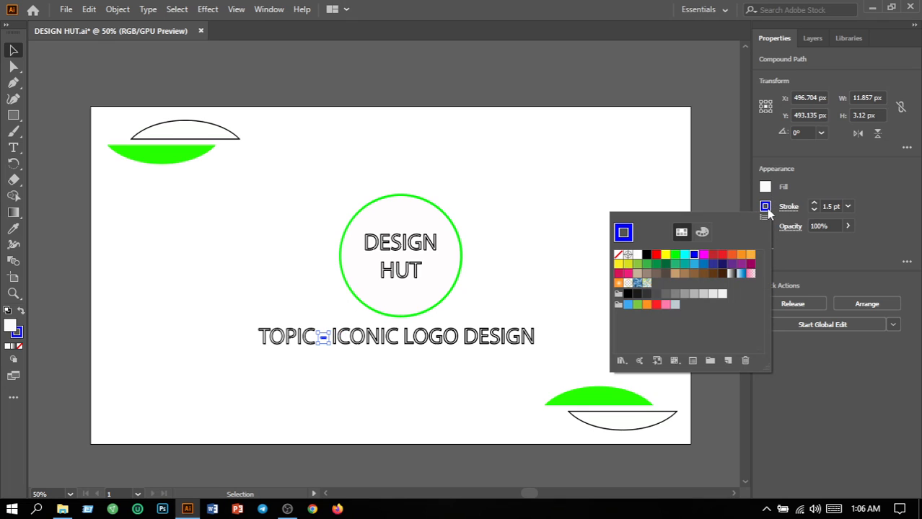
click(676, 256)
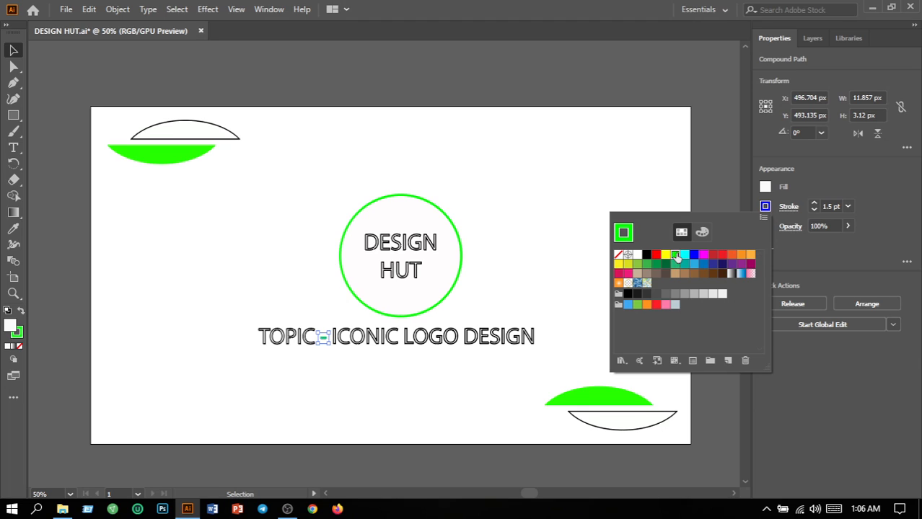
click(575, 308)
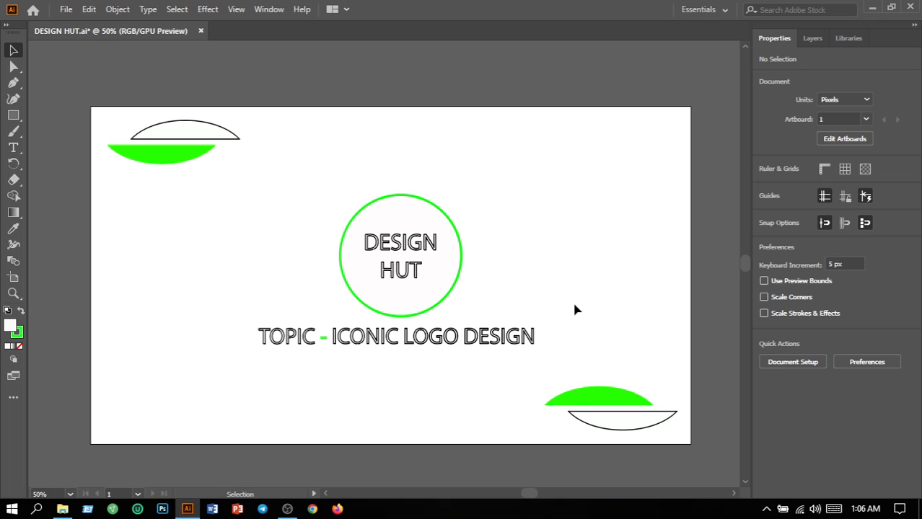
- Replace the word ICONIC with MASCOT in the topic line so it reads MASCOT LOGO DESIGN
click(13, 148)
click(399, 335)
key(BackSpace)
key(BackSpace)
key(BackSpace)
key(BackSpace)
key(BackSpace)
key(BackSpace)
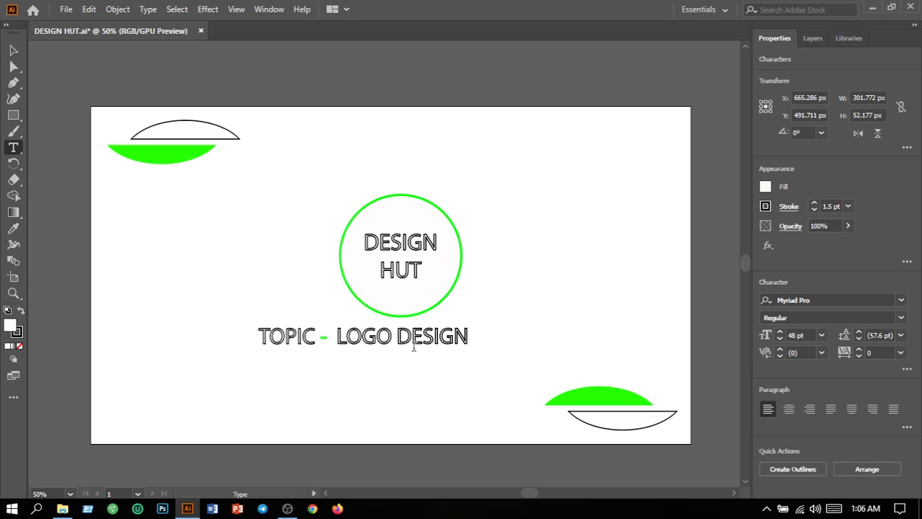
text(MASCOT)
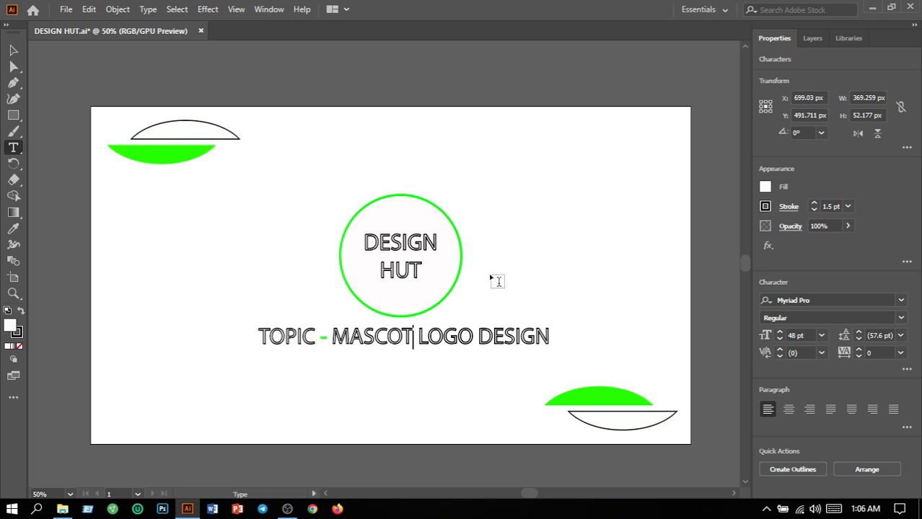
click(13, 52)
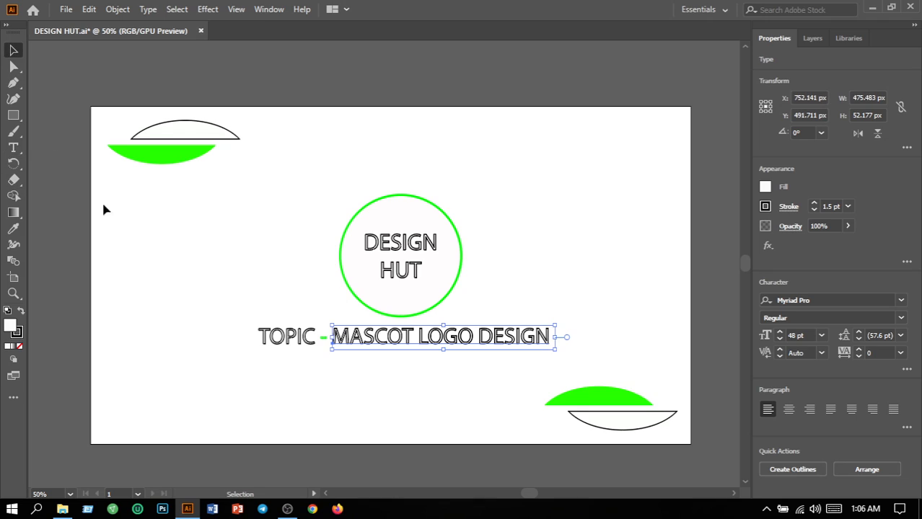
- Nudge the whole topic line, including TOPIC and the dash, slightly left to centre it beneath the circle
click(186, 287)
drag(231, 326, 557, 357)
key(Left)
key(Left)
key(Left)
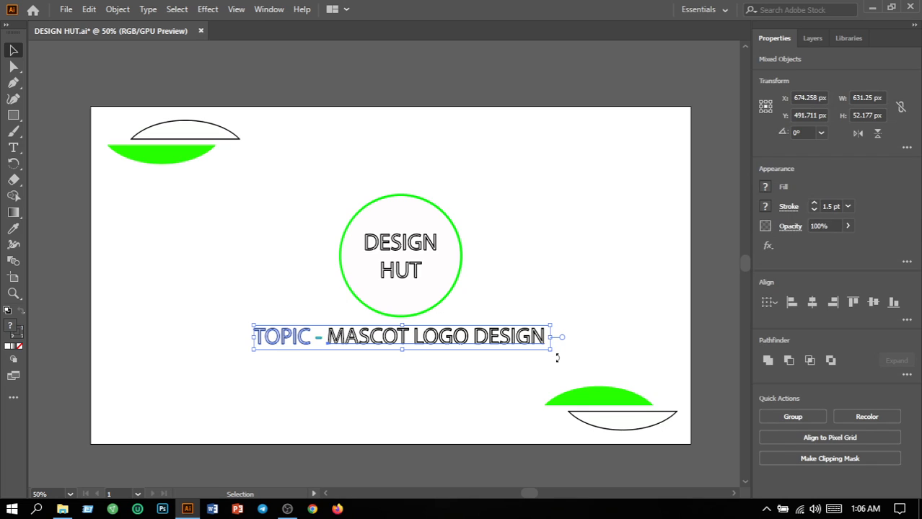
click(467, 279)
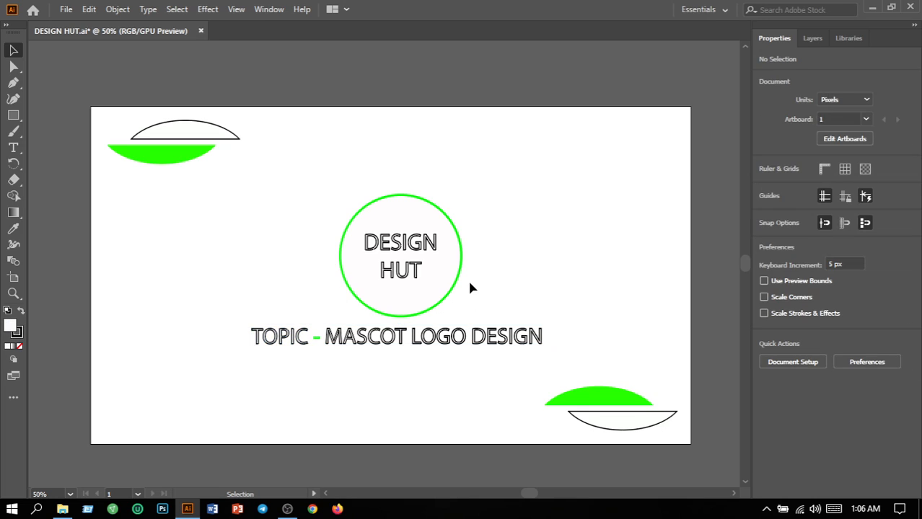
- Save the document, then export all artboards as DESIGN HUT.png at Screen (72 ppi) with a white background, replacing DESIGN HUT-01.png
click(66, 9)
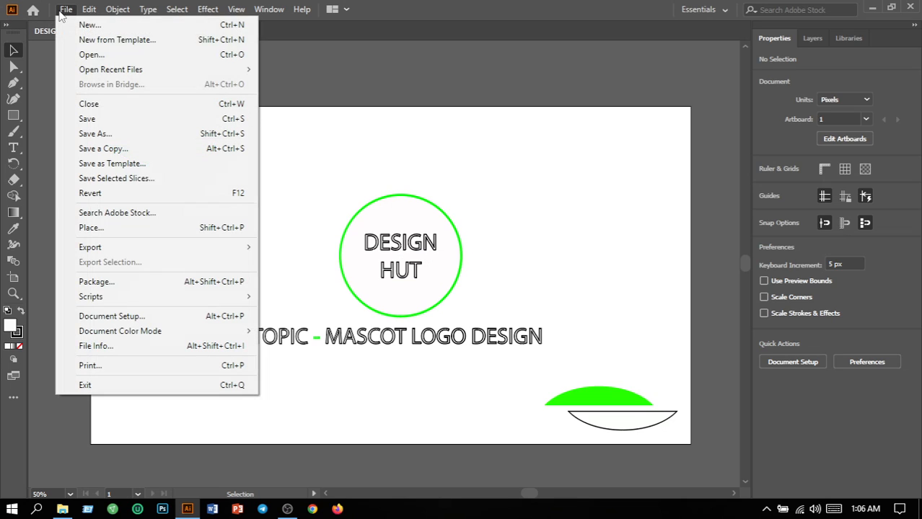
click(121, 126)
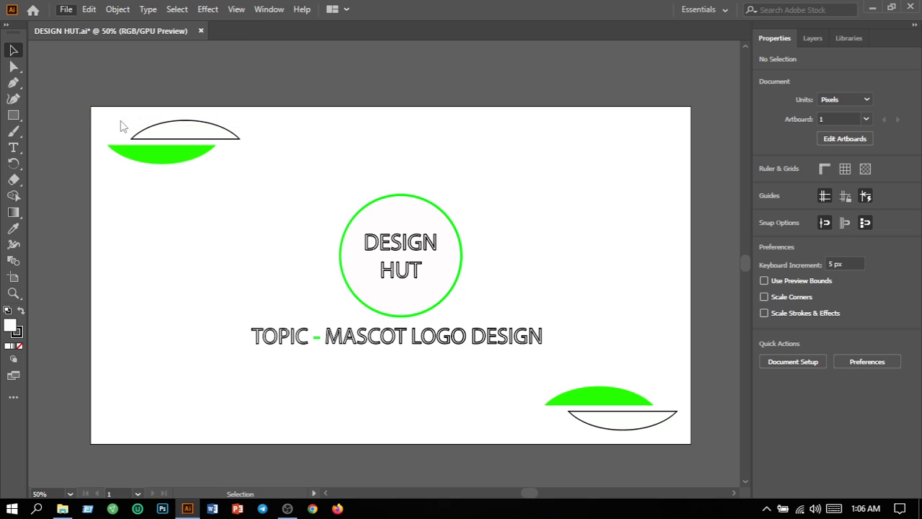
click(65, 13)
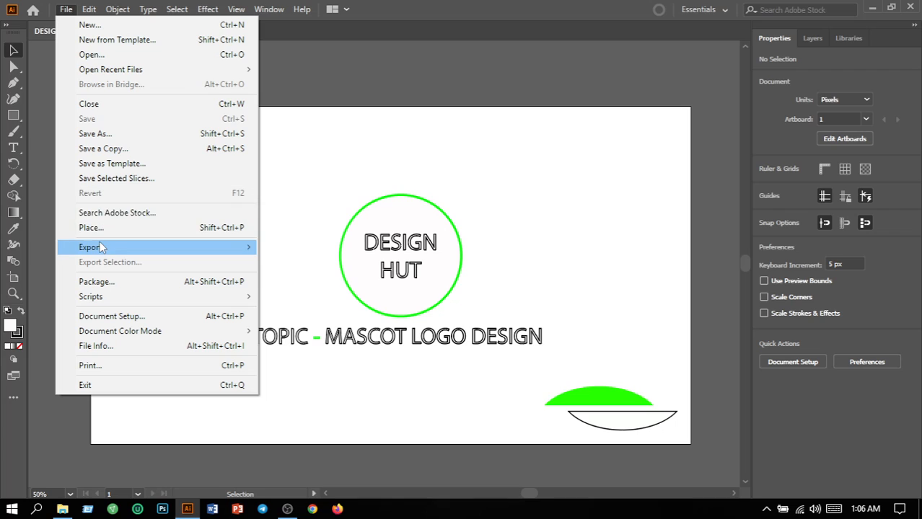
mouse_move(101, 248)
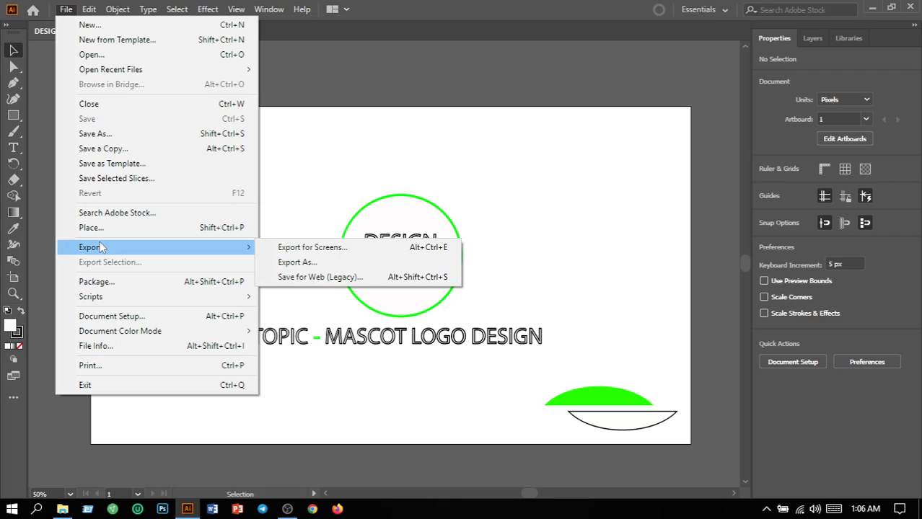
click(268, 263)
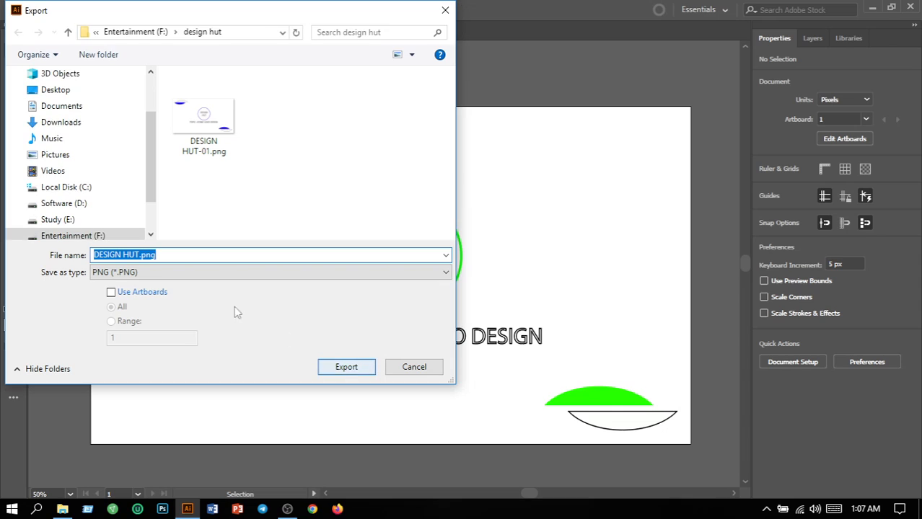
click(112, 292)
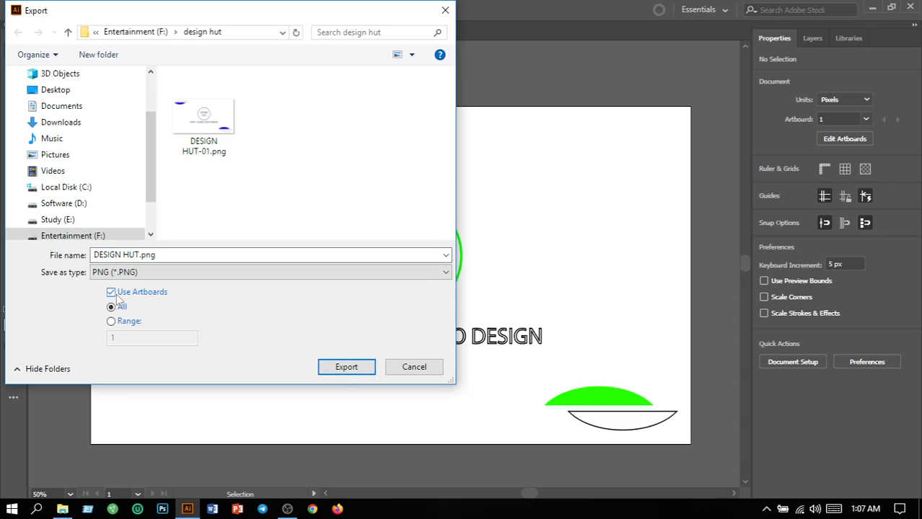
click(346, 368)
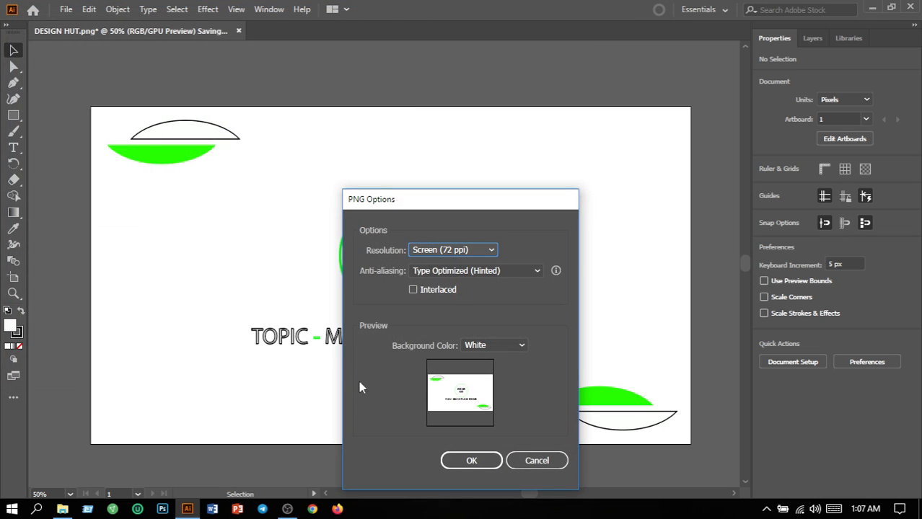
click(467, 462)
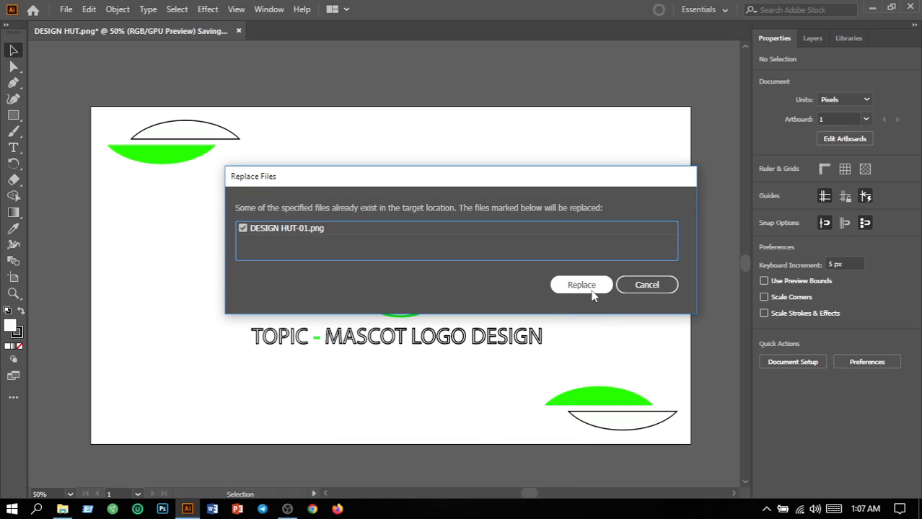
click(582, 285)
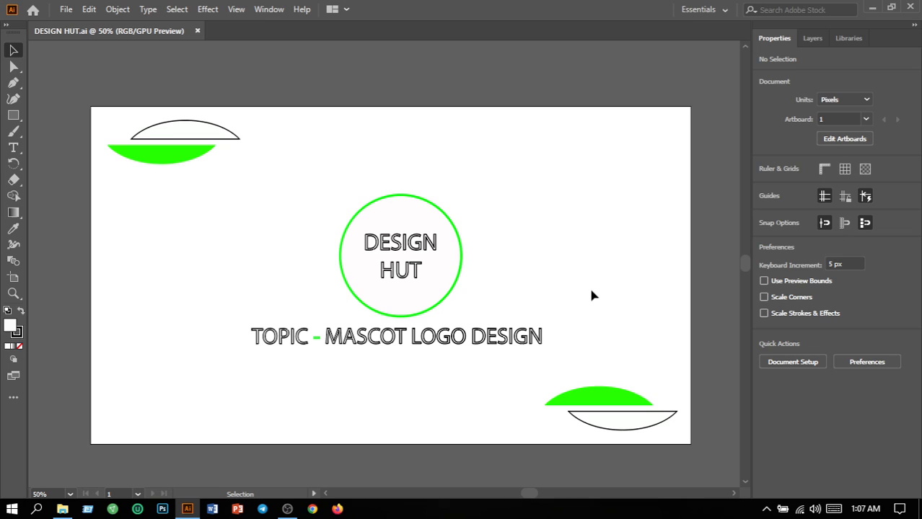
- Create a new 10 x 10 in custom document with one artboard in RGB colour mode
click(66, 10)
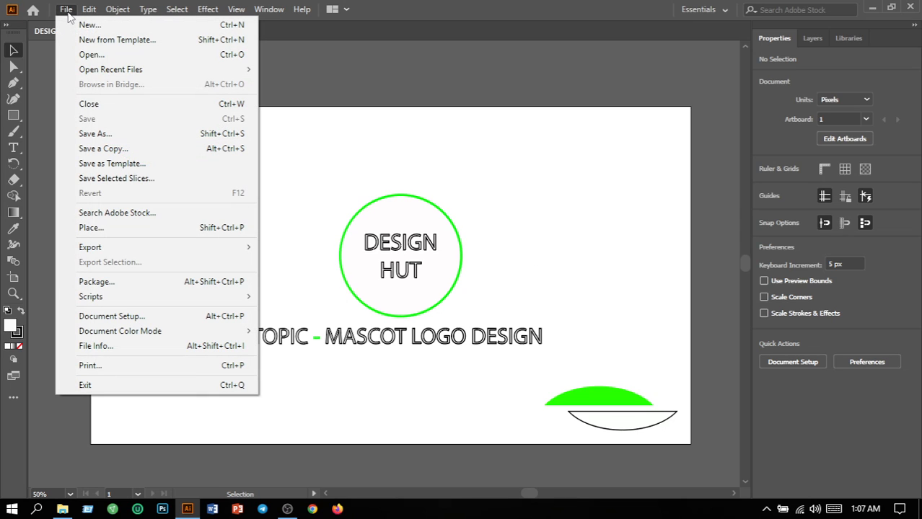
click(80, 26)
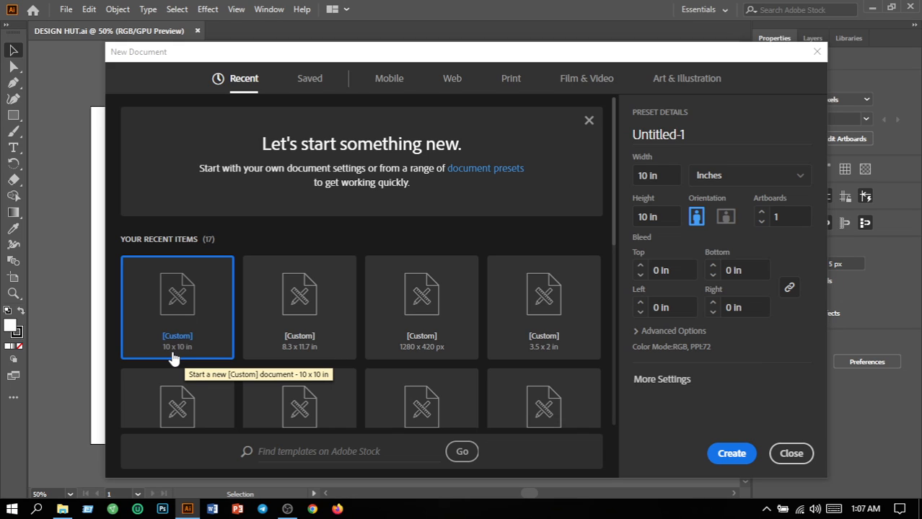
click(731, 454)
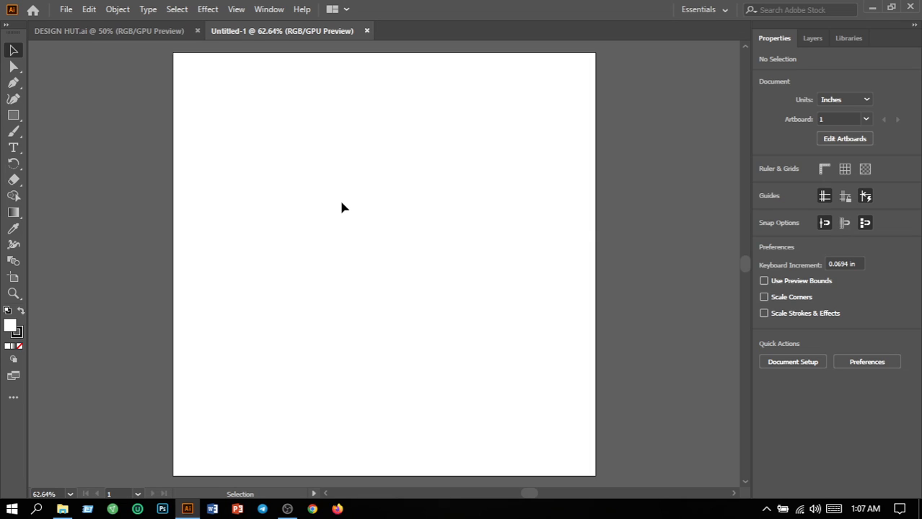
- Draw a small closed, curved crescent-like shape with a notched right end above the artboard's centre using the Pen tool
click(13, 83)
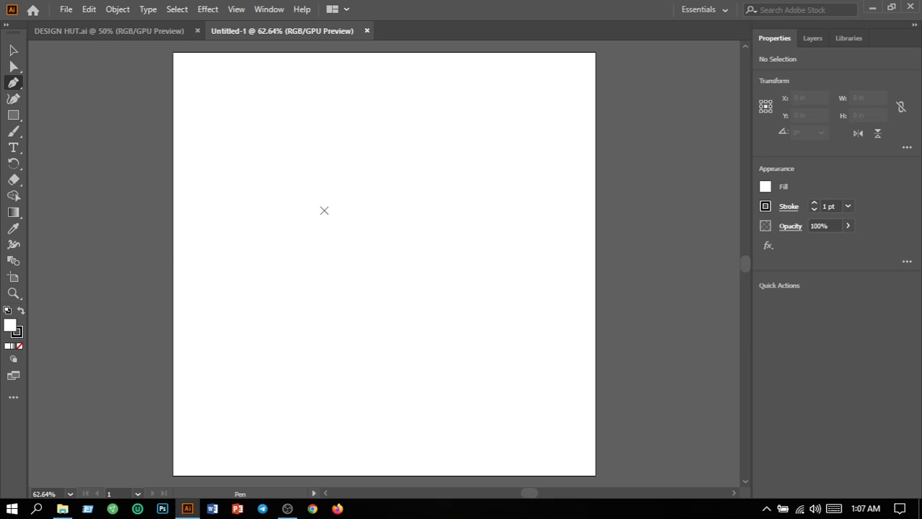
click(324, 211)
drag(352, 180, 389, 171)
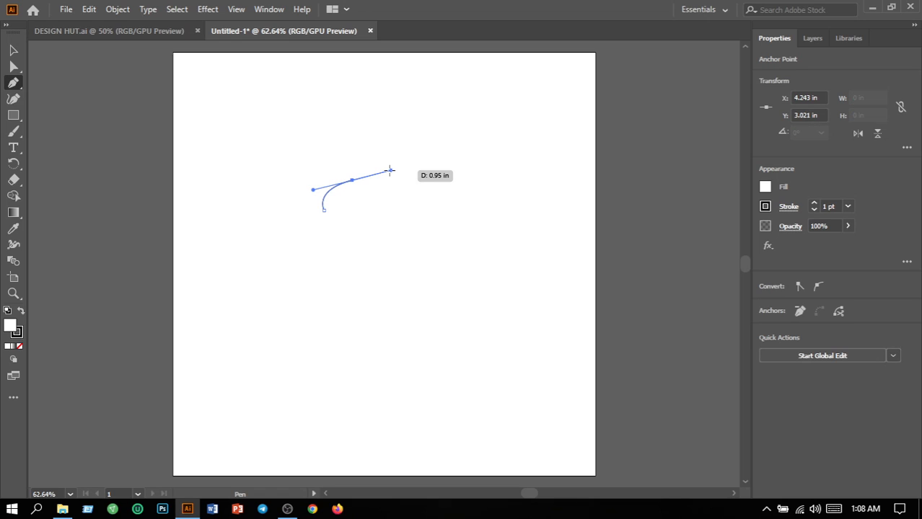
click(352, 180)
mouse_move(323, 210)
mouse_down()
mouse_move(365, 193)
mouse_move(358, 186)
mouse_move(364, 199)
mouse_move(324, 210)
mouse_move(327, 218)
mouse_up()
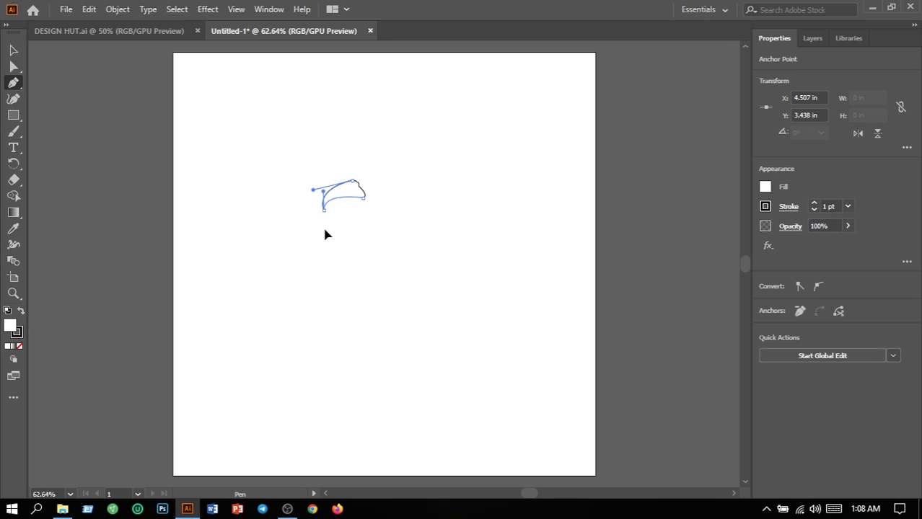
mouse_move(325, 235)
mouse_down()
mouse_move(331, 230)
mouse_move(313, 231)
mouse_move(320, 233)
mouse_up()
drag(328, 230, 328, 230)
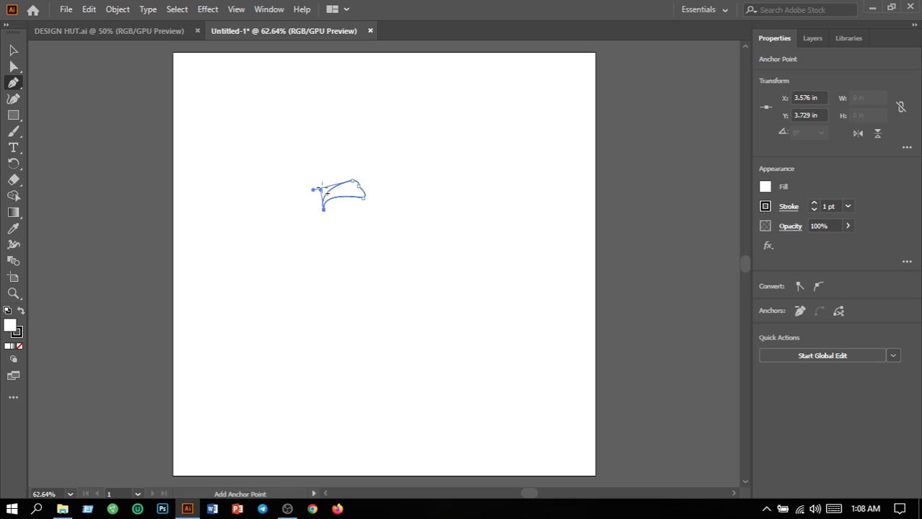
click(18, 49)
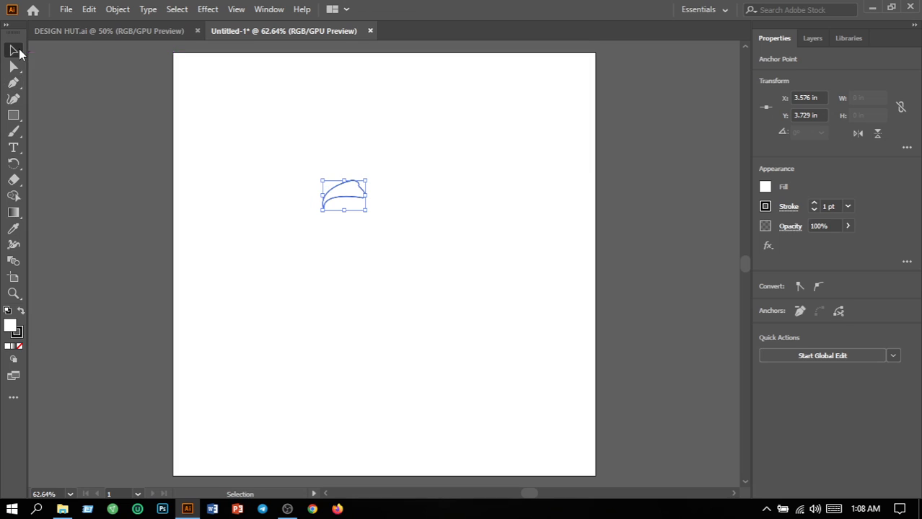
- Start a new Pen path at the beak's upper corner, drawing an arched crown with a small pointed feather tuft at the back
click(252, 166)
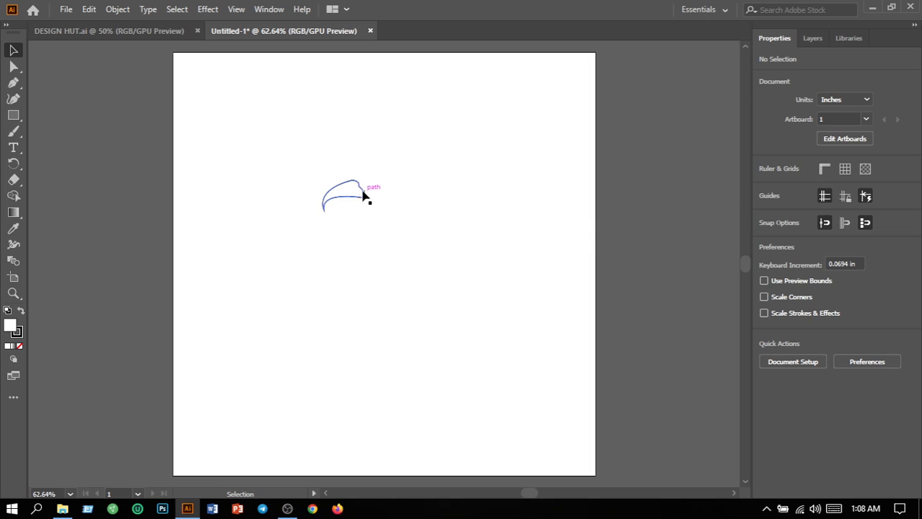
click(13, 82)
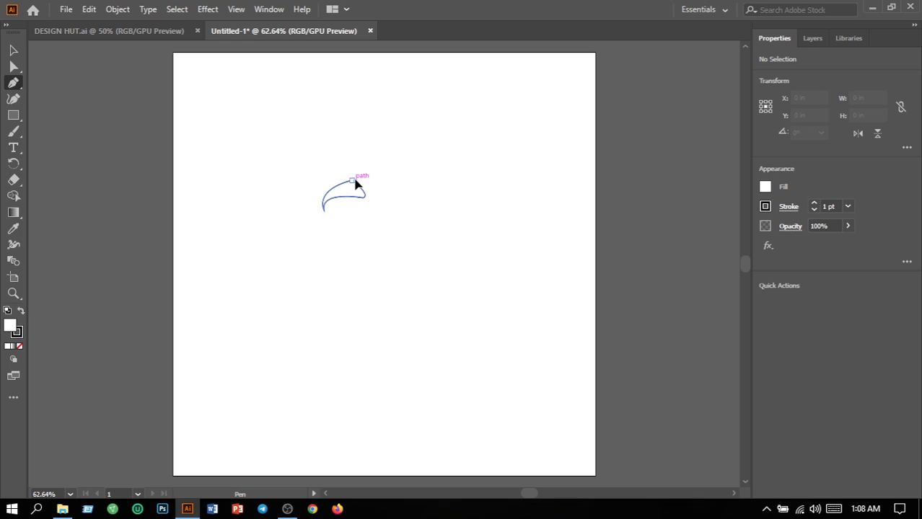
click(355, 179)
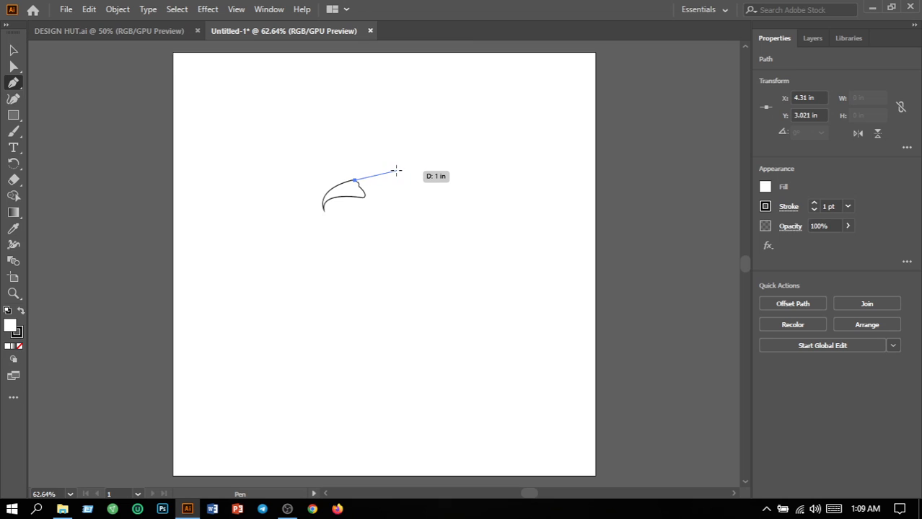
drag(404, 170, 445, 181)
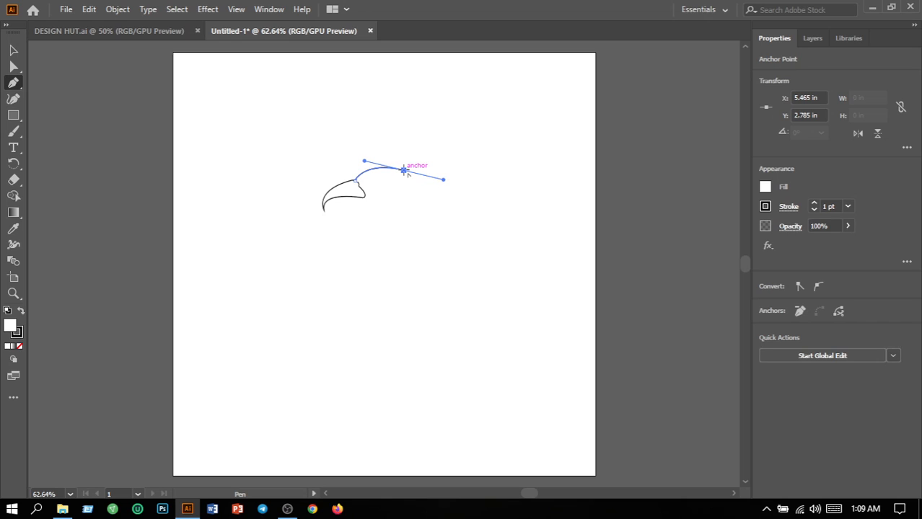
drag(404, 171, 422, 172)
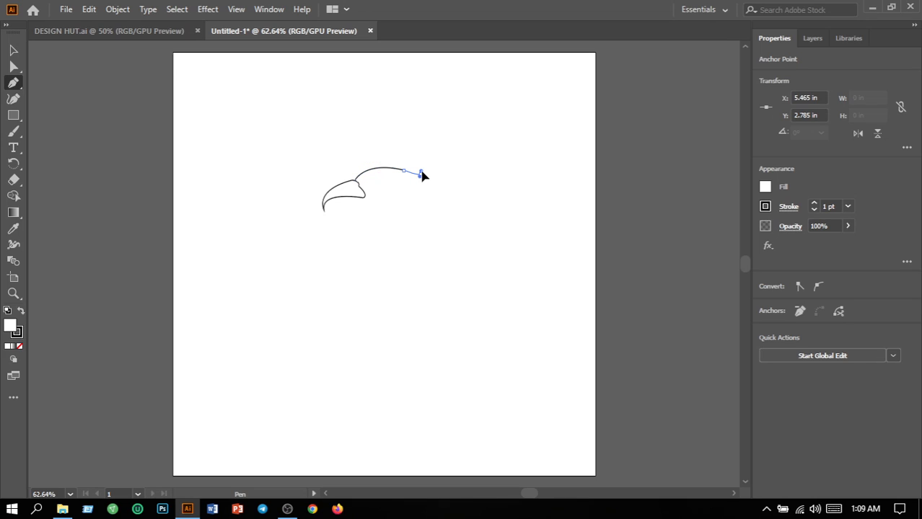
mouse_move(424, 175)
mouse_down()
mouse_move(437, 176)
mouse_move(422, 179)
mouse_move(428, 213)
mouse_move(421, 181)
mouse_up()
click(414, 180)
drag(414, 179, 415, 182)
click(412, 181)
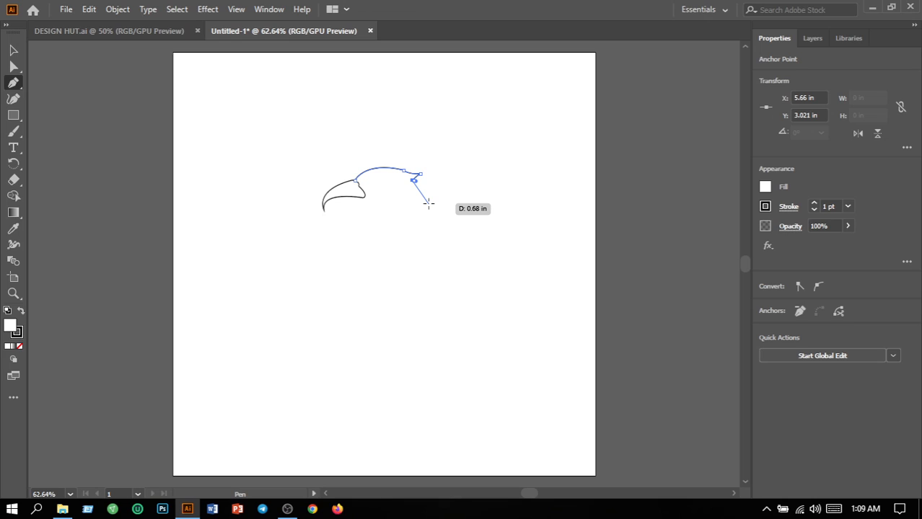
drag(428, 204, 422, 215)
click(422, 215)
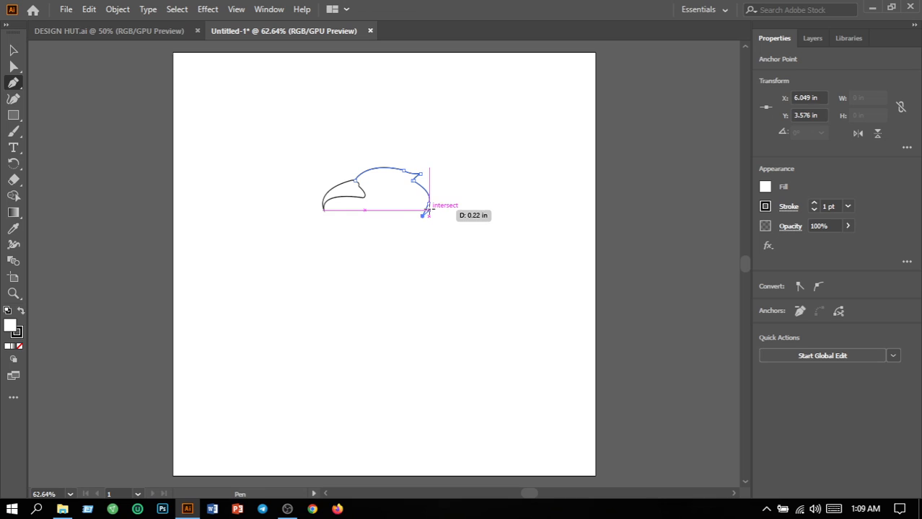
click(429, 204)
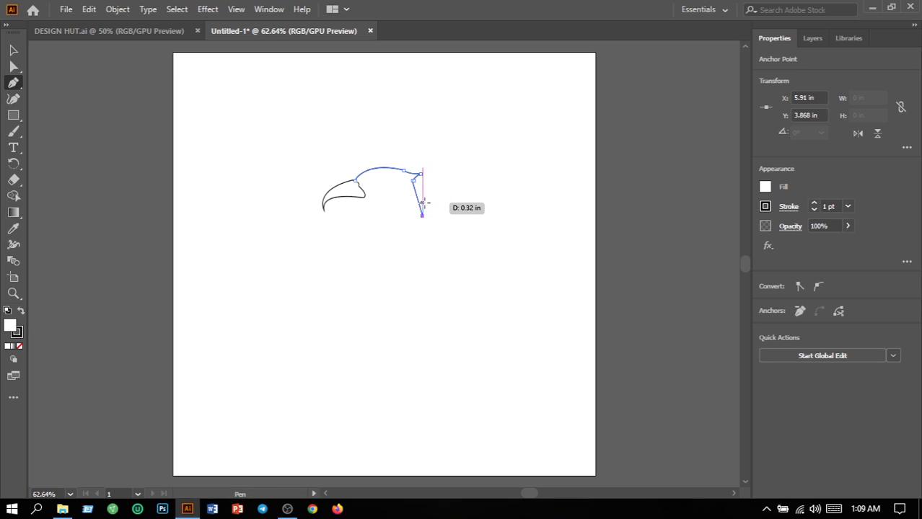
key(ctrl+z)
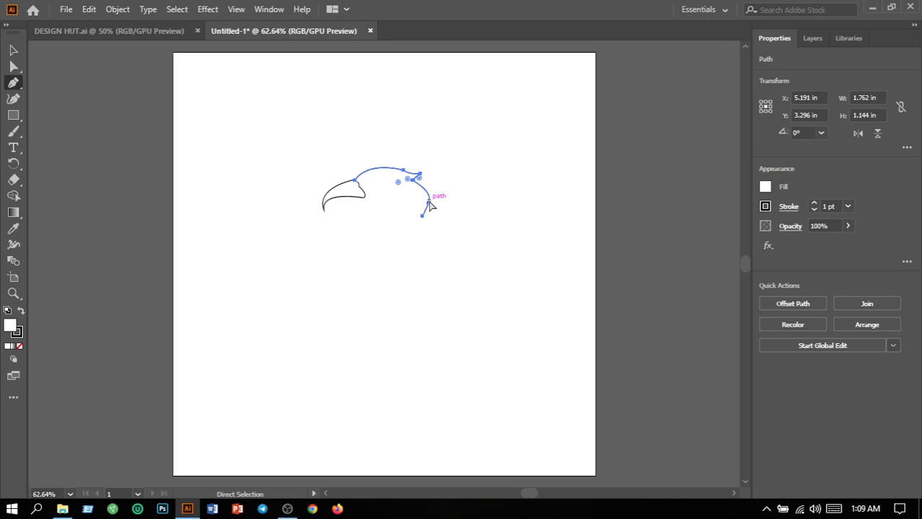
key(ctrl+z)
key(ctrl+z)
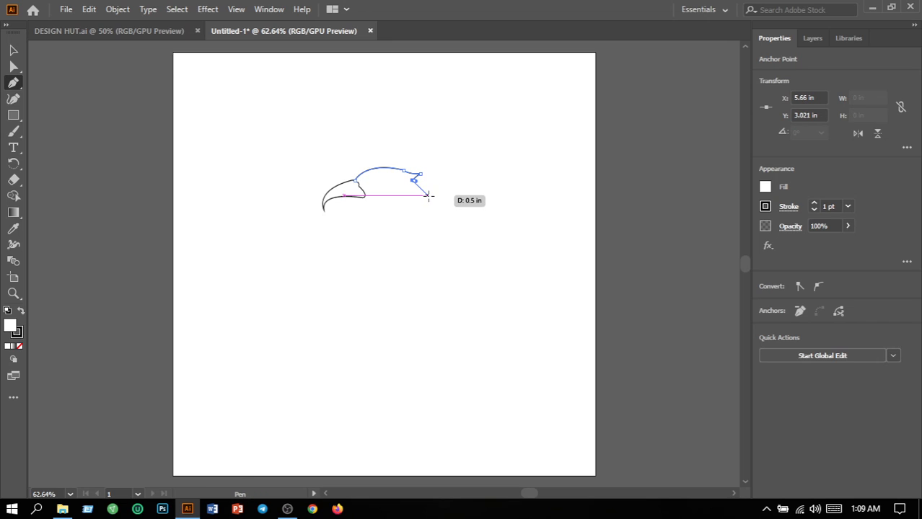
drag(430, 195, 433, 207)
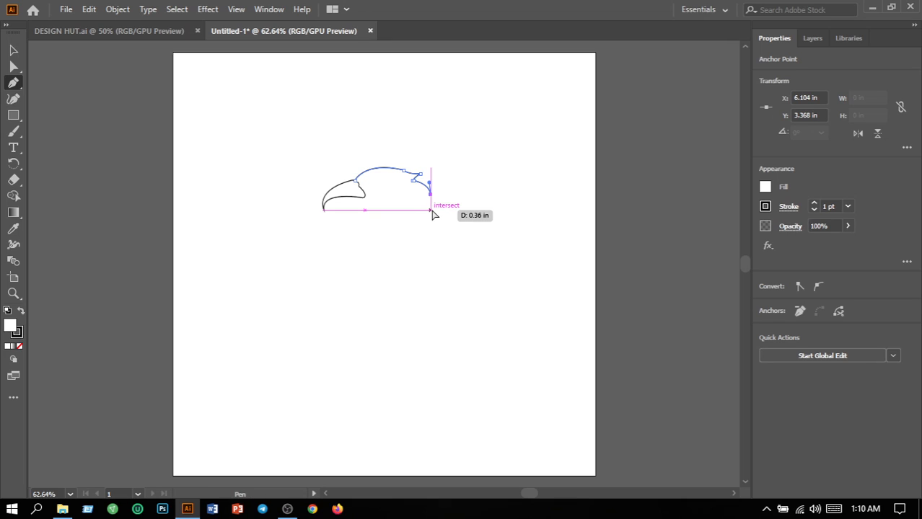
key(ctrl+z)
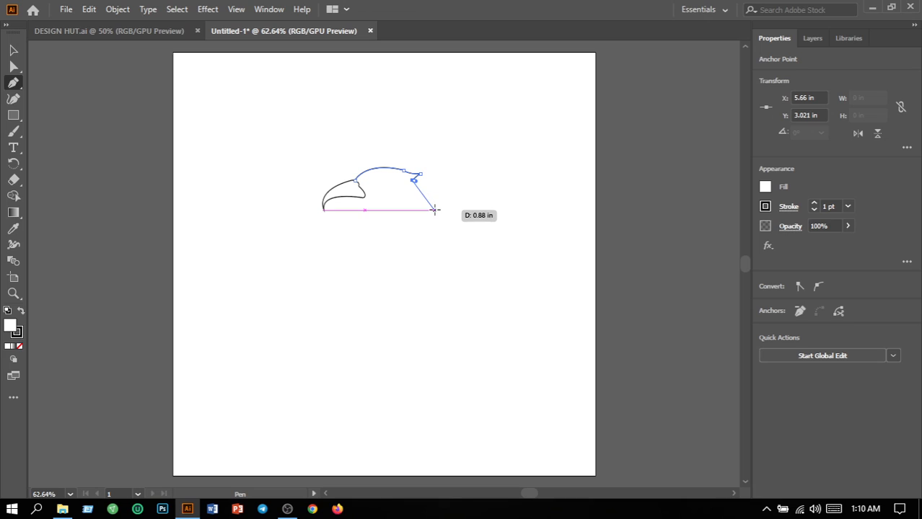
drag(434, 210, 436, 236)
click(428, 235)
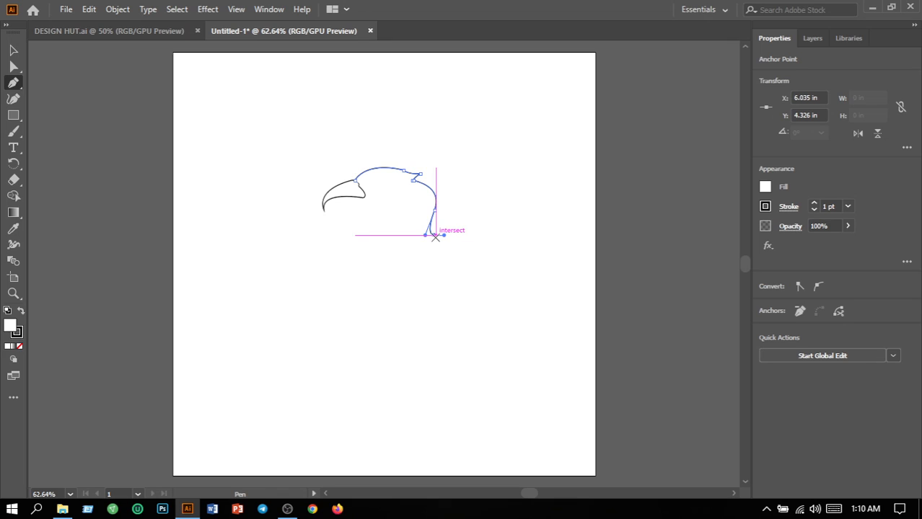
key(ctrl+z)
key(ctrl+z)
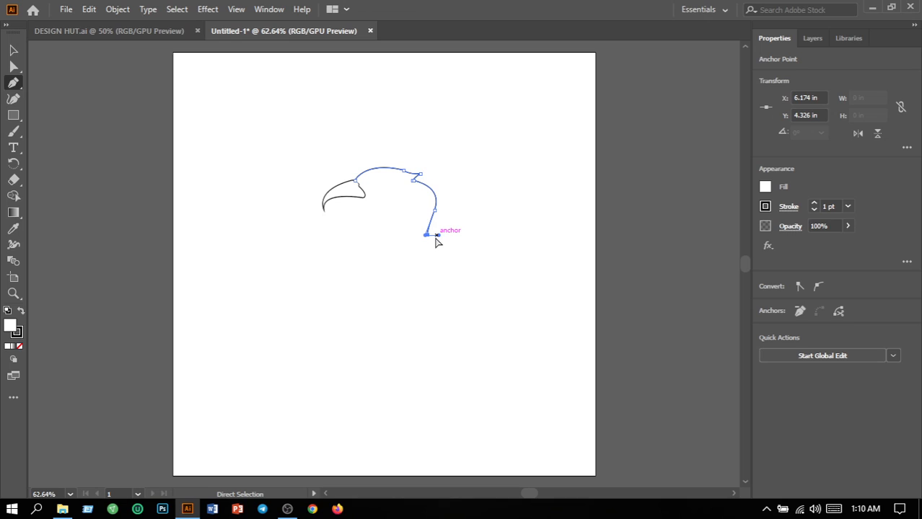
key(ctrl+z)
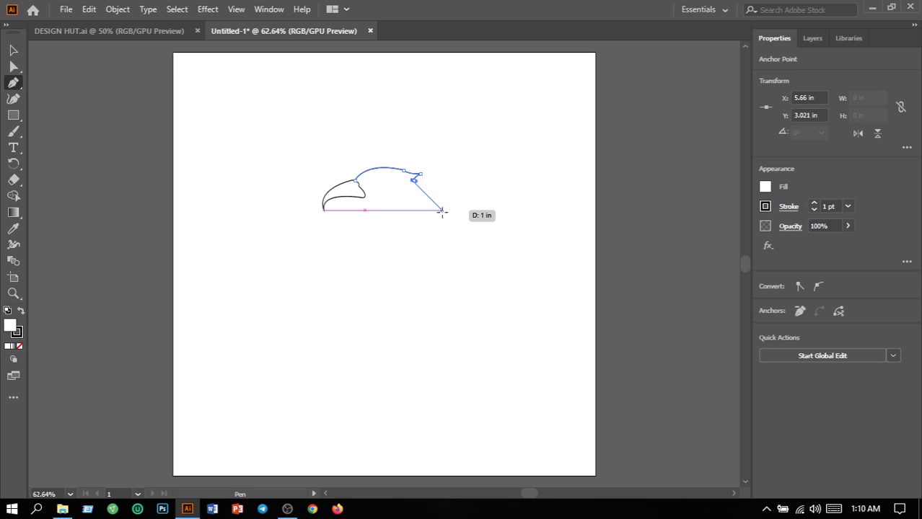
- Continue the path down the back of the head with three curved, pointed feathers, curving inward to the middle of the neck
drag(442, 211, 441, 248)
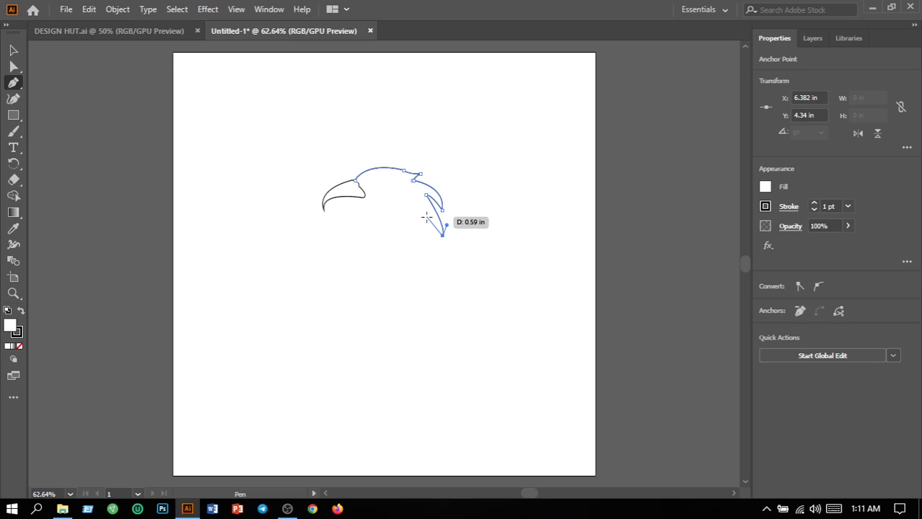
mouse_move(426, 217)
mouse_down()
mouse_move(422, 228)
mouse_move(416, 217)
mouse_up()
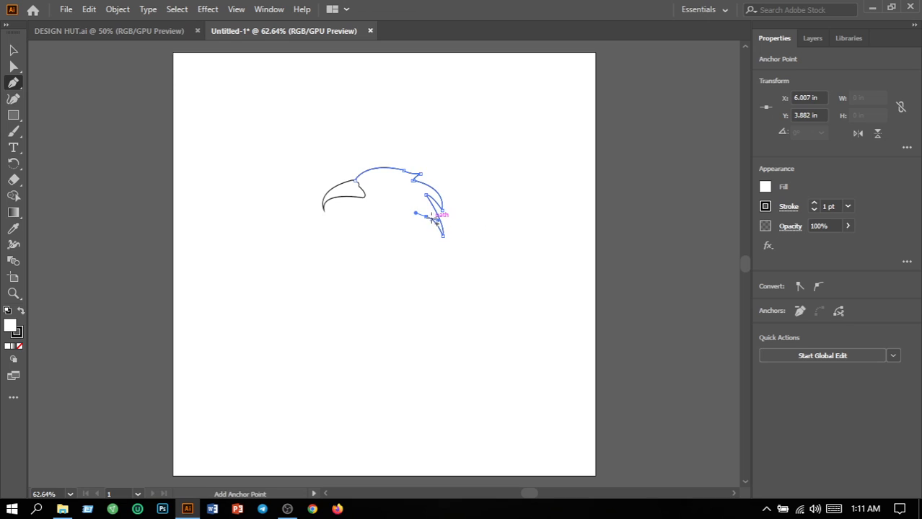
click(427, 217)
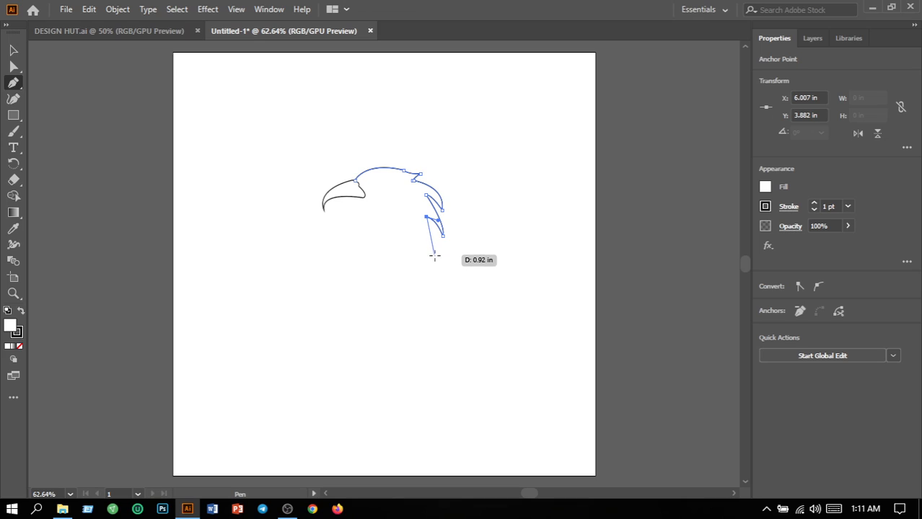
drag(435, 256, 426, 263)
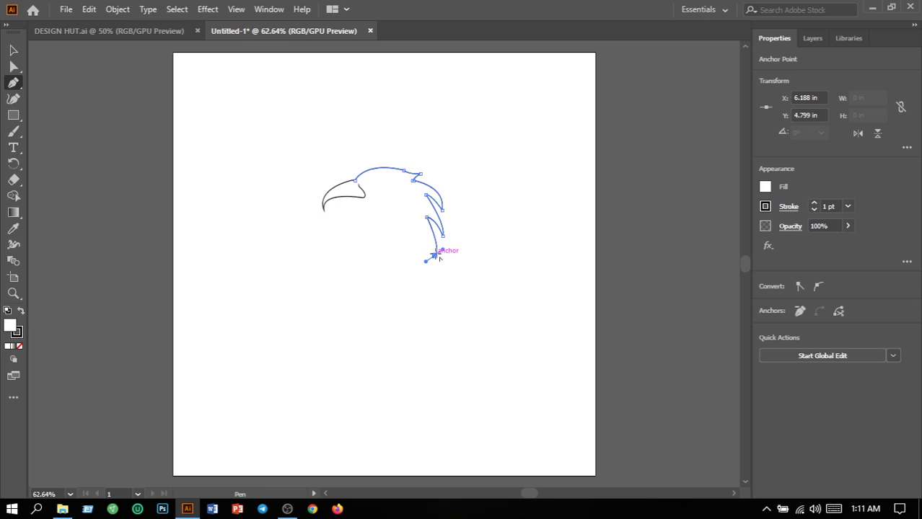
click(435, 255)
drag(399, 219, 373, 218)
click(399, 219)
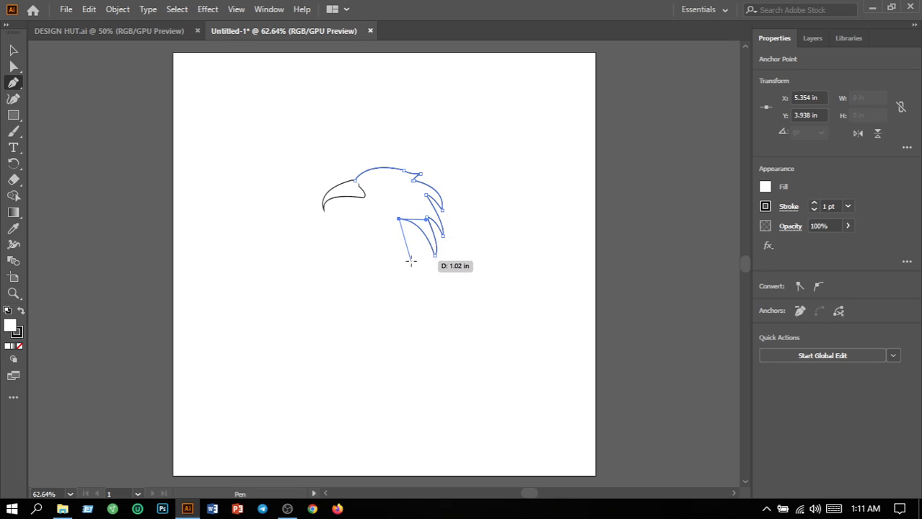
- Complete the head outline with a pointed lower neck feather, a notched front feather and a curved throat meeting the beak's lower corner
drag(410, 260, 440, 282)
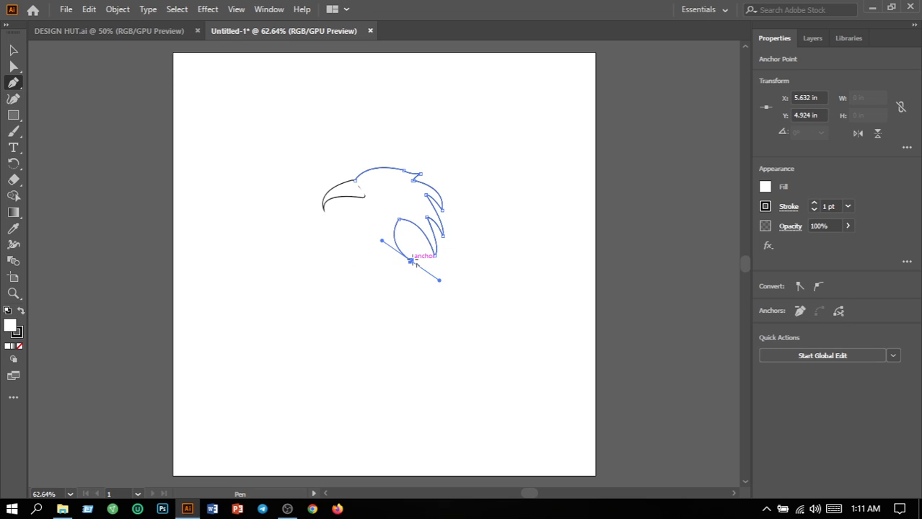
drag(411, 260, 361, 271)
click(361, 270)
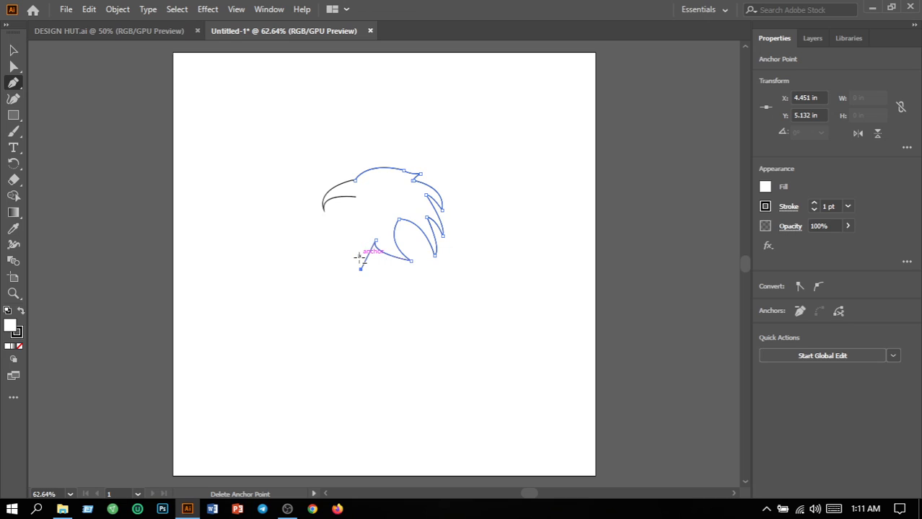
click(360, 256)
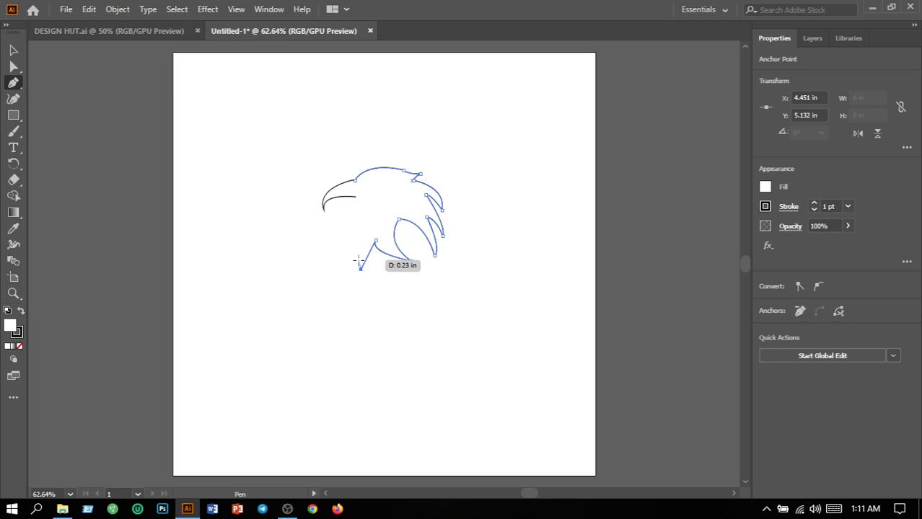
key(ctrl+z)
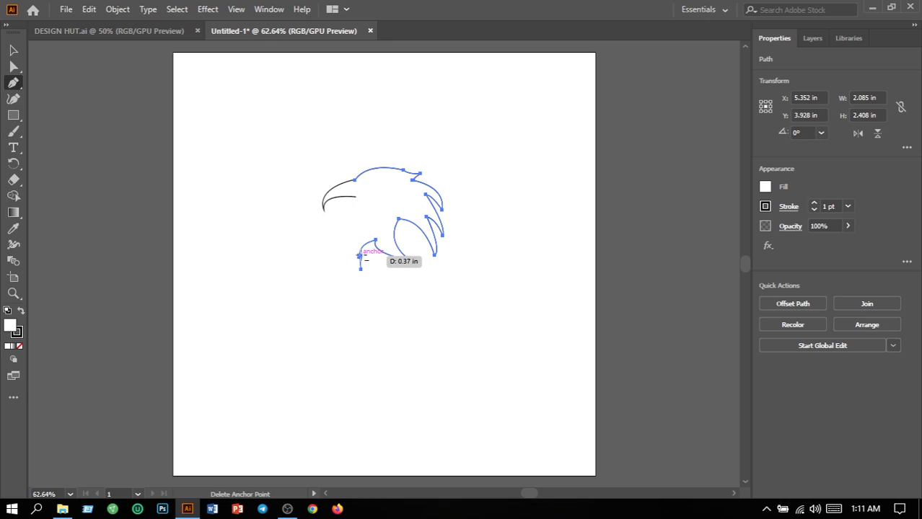
click(361, 256)
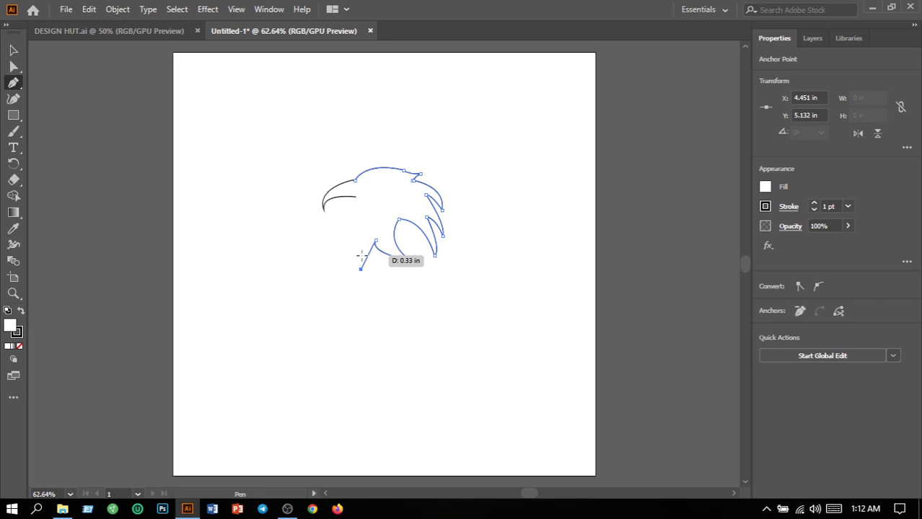
key(ctrl+z)
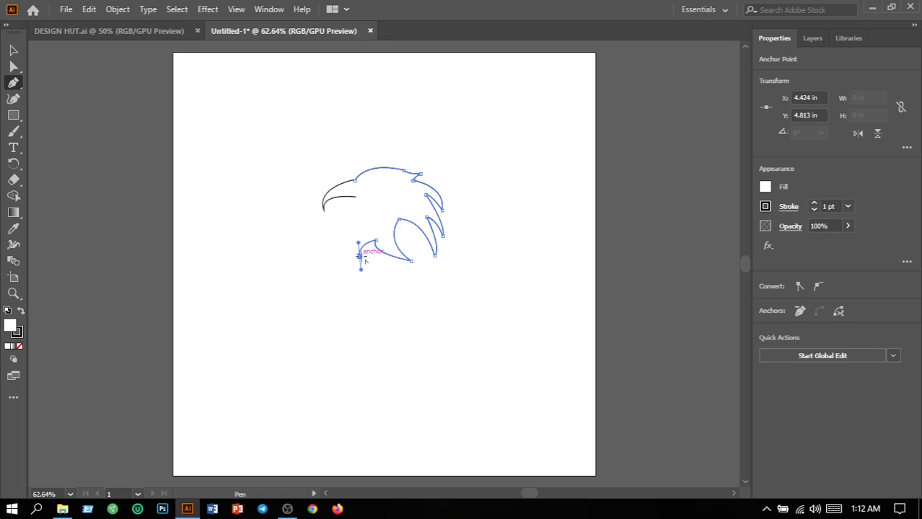
drag(360, 256, 391, 191)
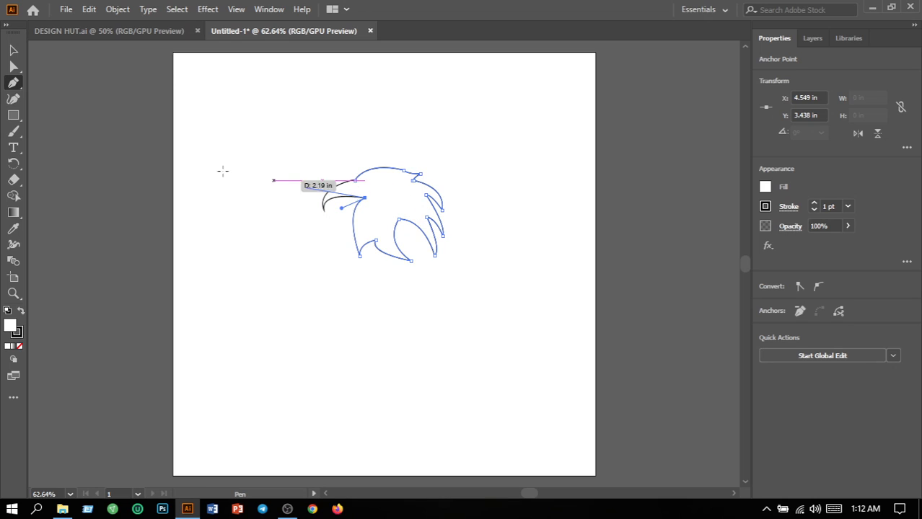
click(12, 50)
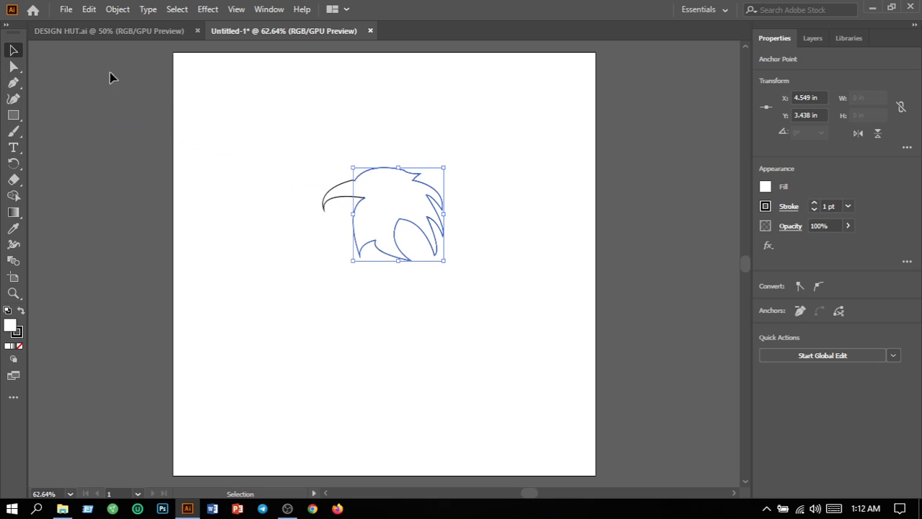
click(314, 287)
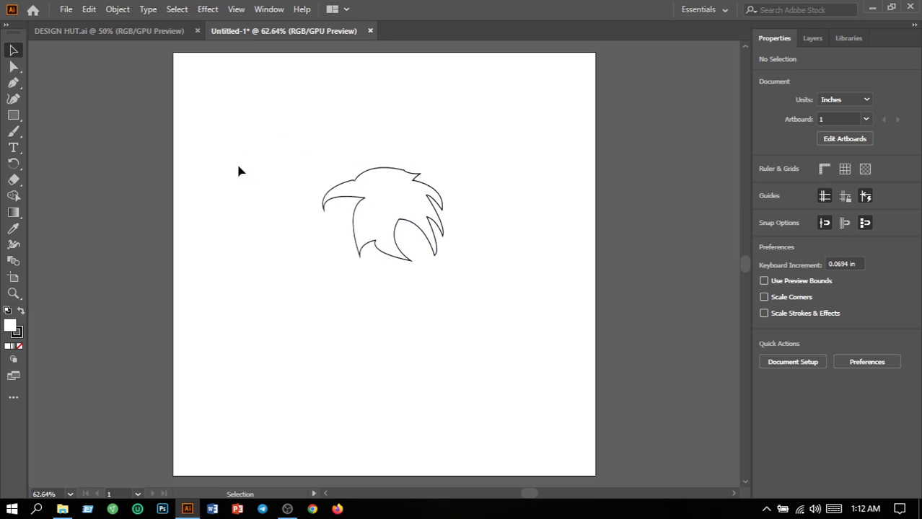
- Draw a closed almond-shaped eye about 0.46 x 0.23 in behind the beak with the Pen tool, and deselect it
click(13, 82)
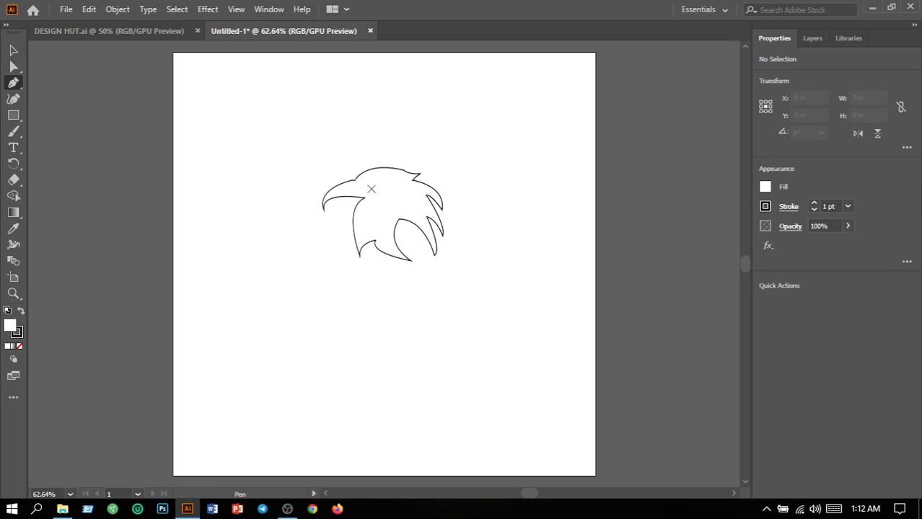
drag(365, 181, 382, 180)
drag(385, 180, 358, 176)
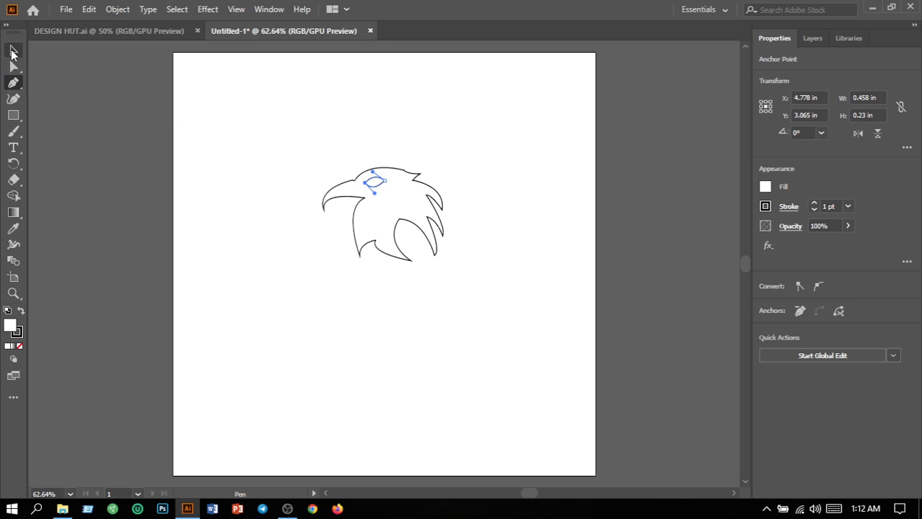
click(13, 50)
click(262, 140)
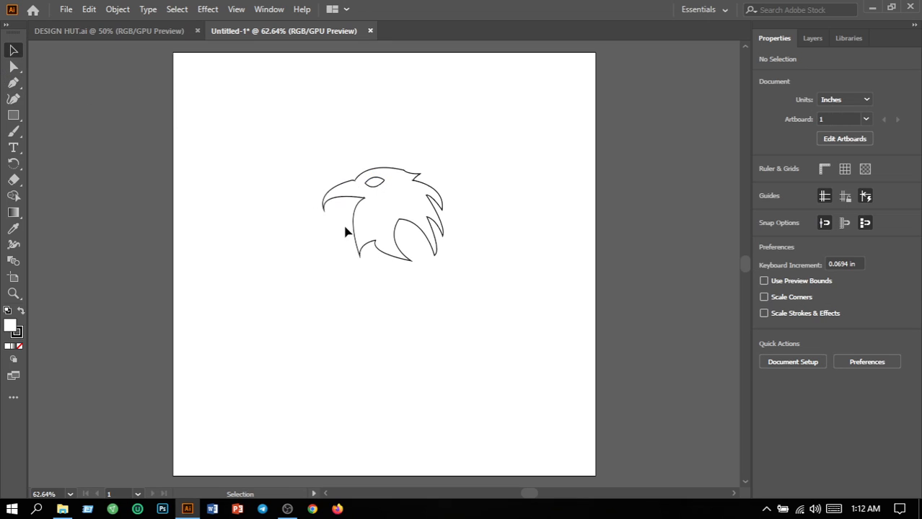
click(13, 84)
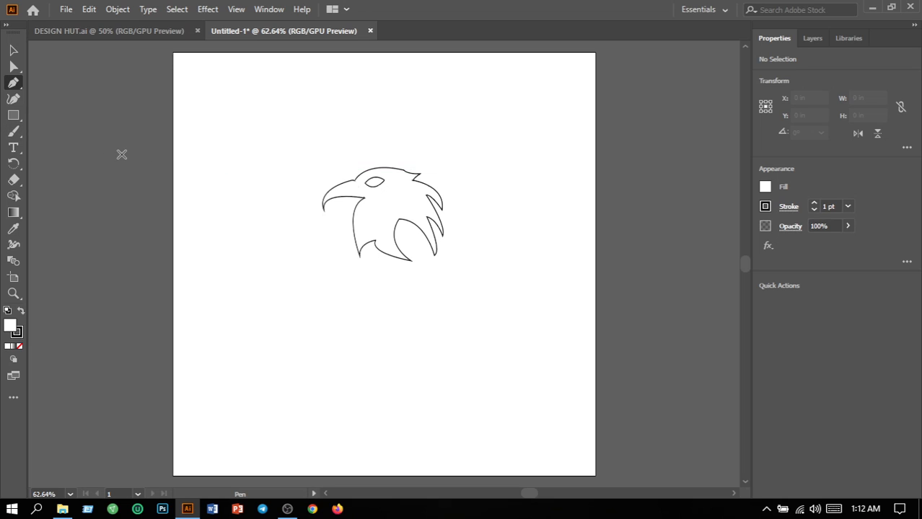
click(331, 140)
drag(335, 148, 333, 150)
key(ctrl+z)
- Draw a circle about 0.17 in wide in the empty area beyond the beak with the Ellipse tool, and set its fill to #050505
click(14, 115)
drag(14, 115, 53, 129)
drag(230, 144, 236, 150)
double_click(10, 329)
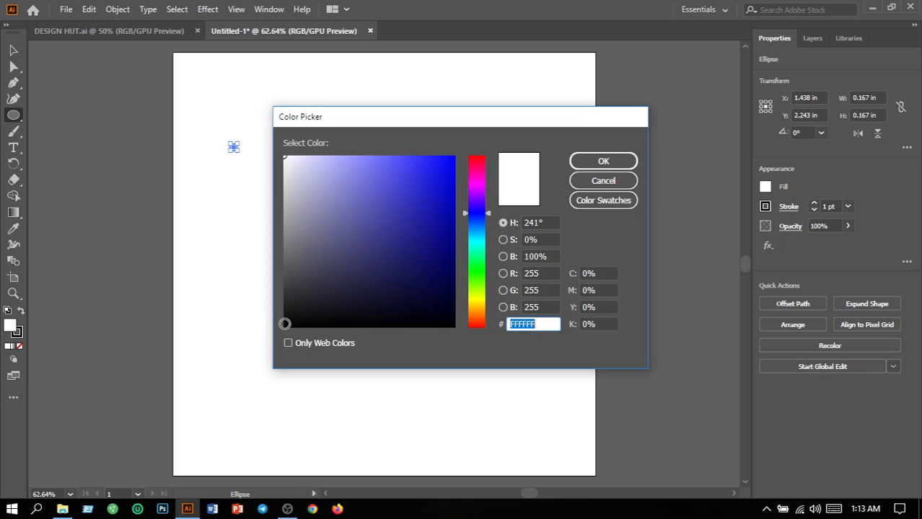
click(285, 325)
click(603, 163)
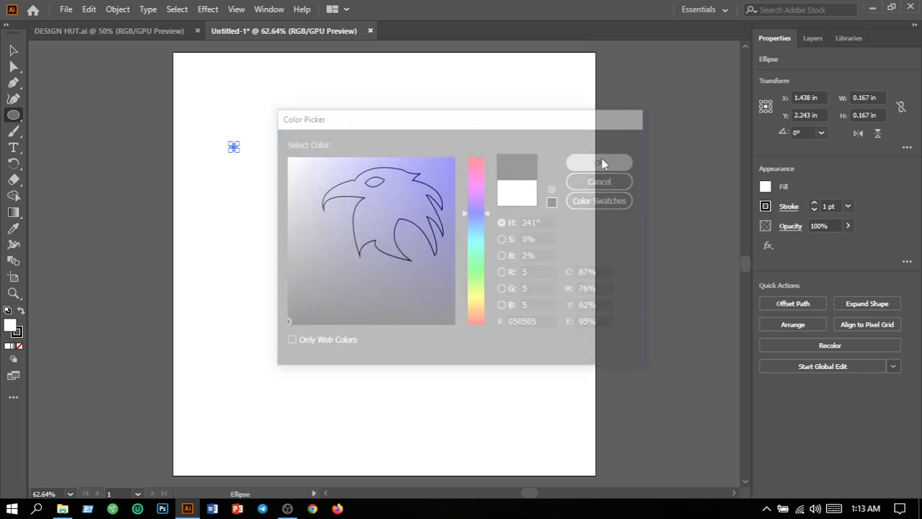
- Move the small black circle into the almond-shaped eye outline as its pupil, and deselect it
click(374, 110)
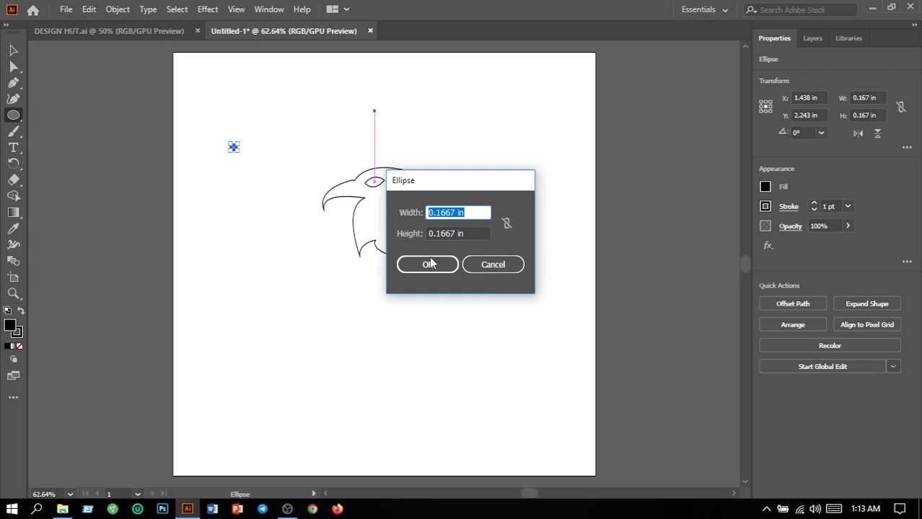
click(498, 266)
click(12, 52)
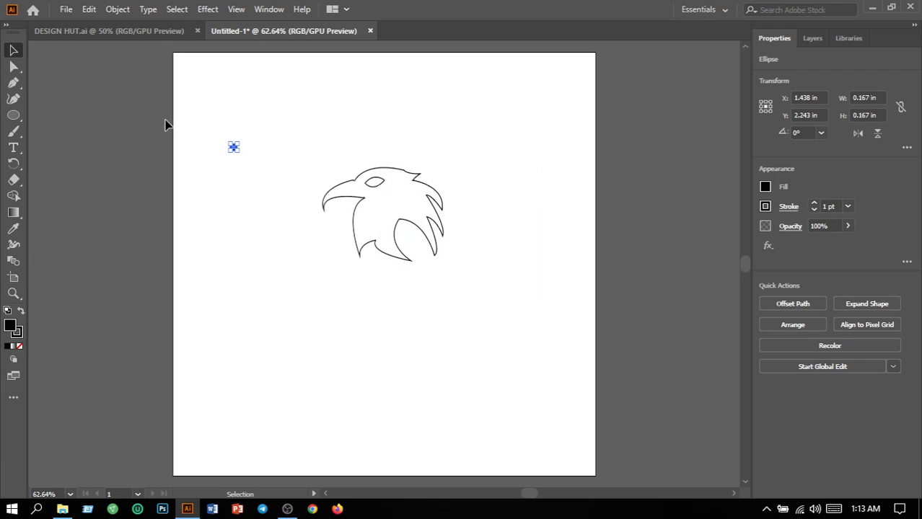
drag(237, 148, 377, 188)
click(480, 224)
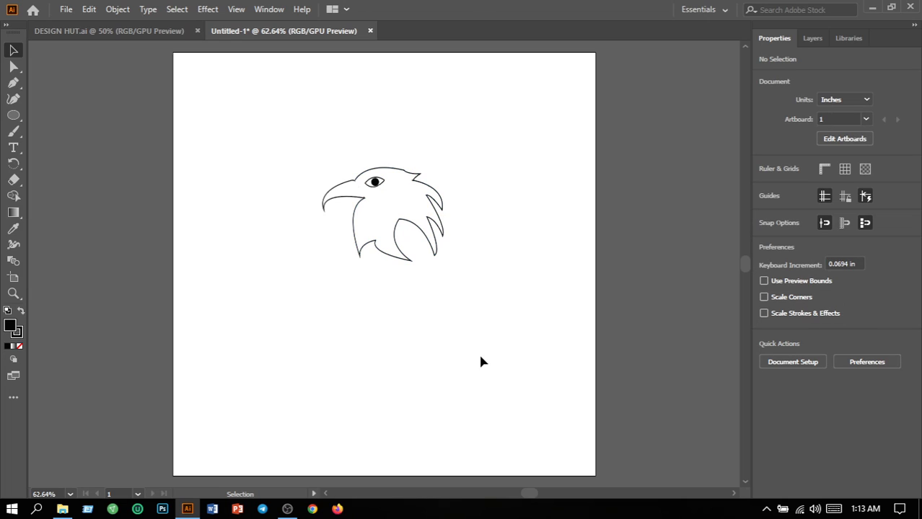
- Set the fill of the eagle's head shape to dark grey #3F3F3F and deselect it
click(396, 249)
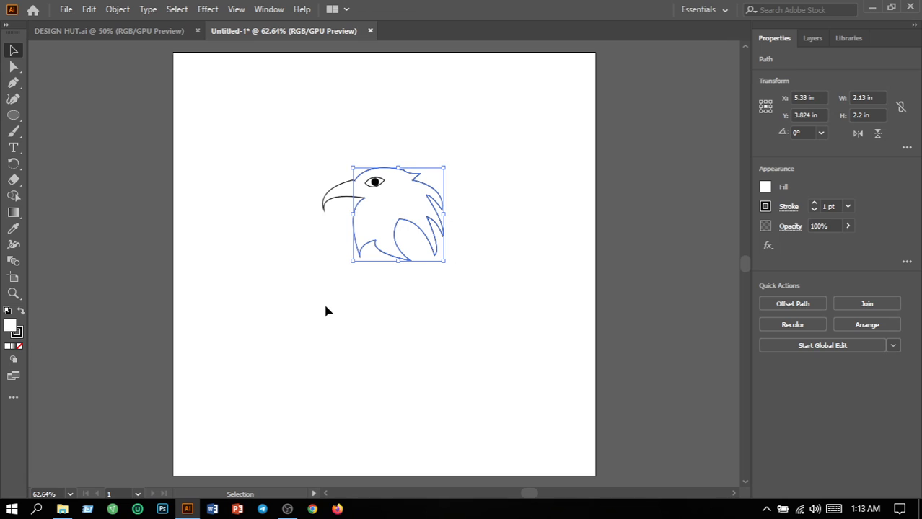
double_click(10, 330)
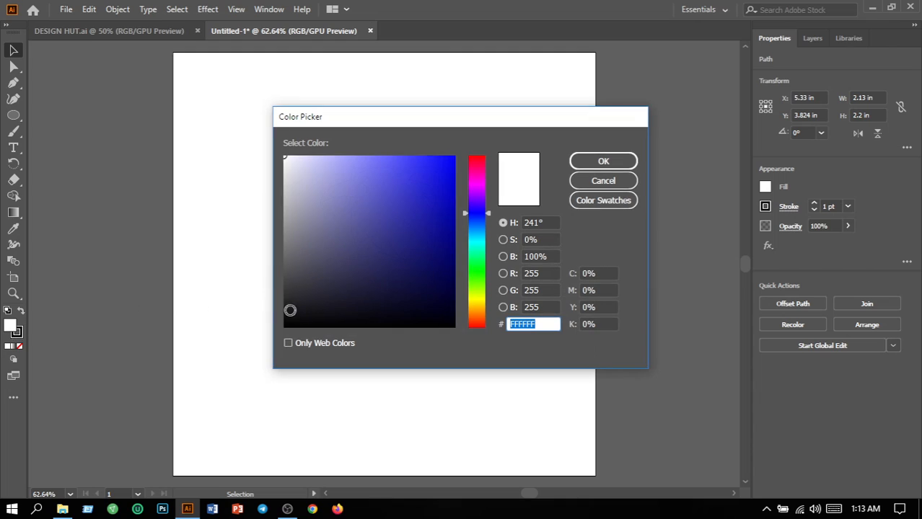
click(287, 284)
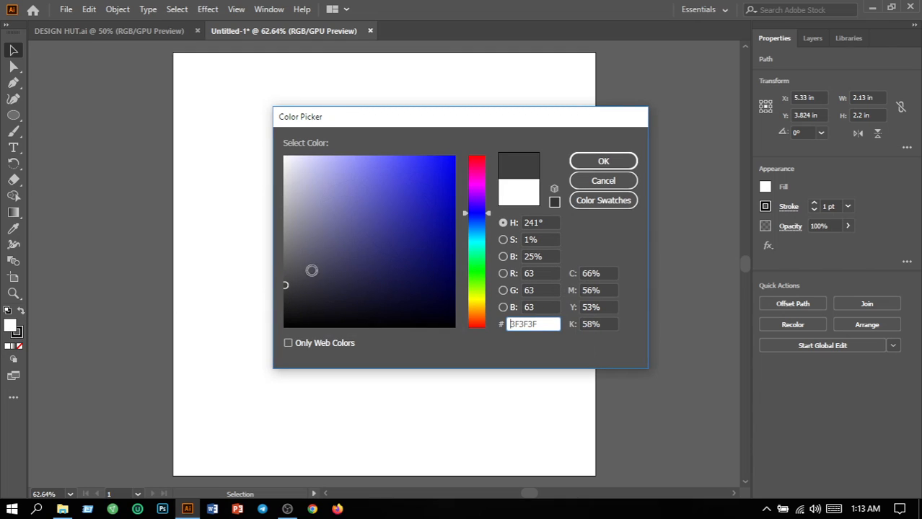
click(626, 160)
click(550, 173)
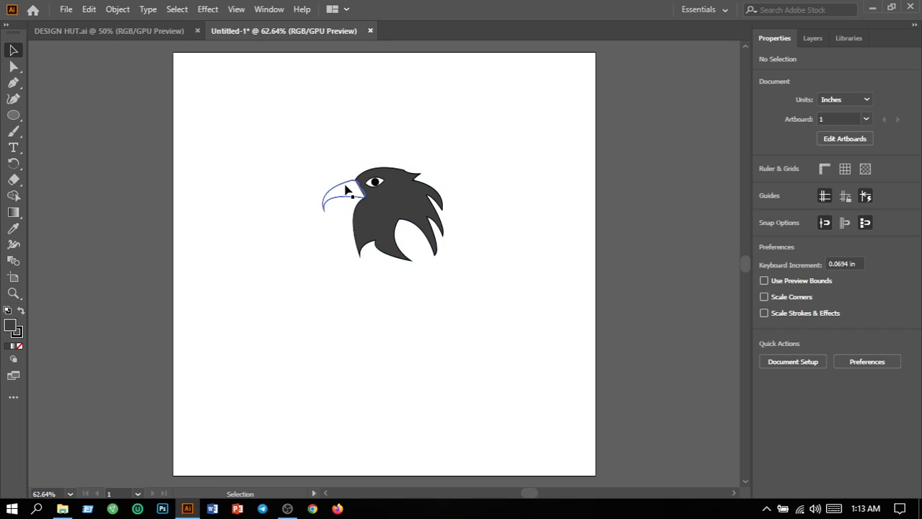
- Set the beak's fill to yellow #F9F453 and deselect it
click(345, 211)
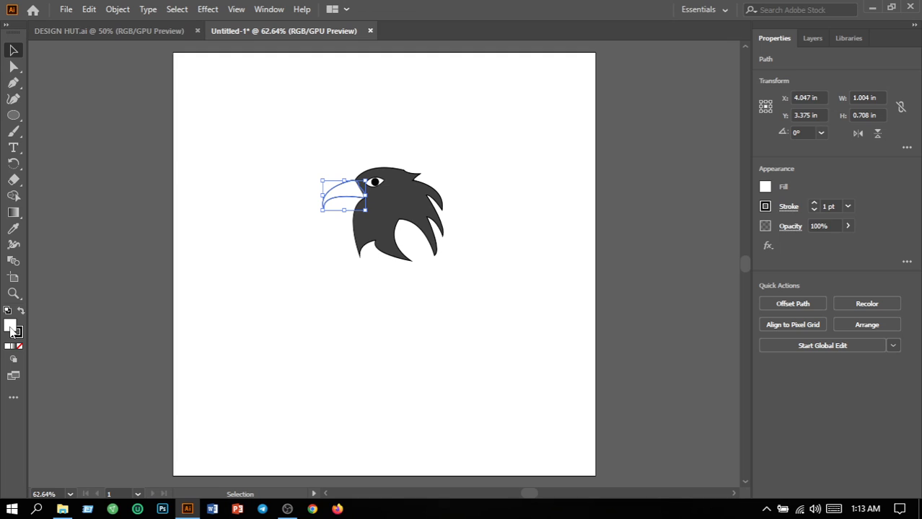
double_click(11, 329)
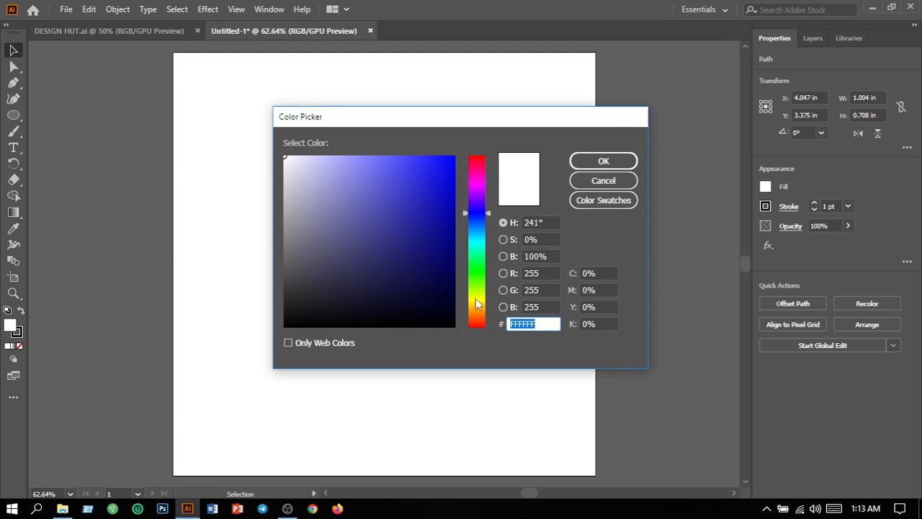
click(476, 300)
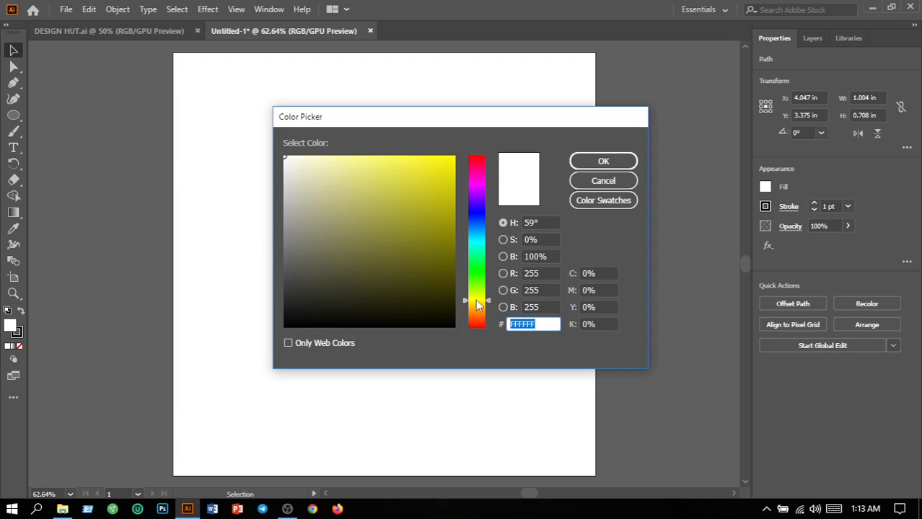
click(398, 157)
click(603, 161)
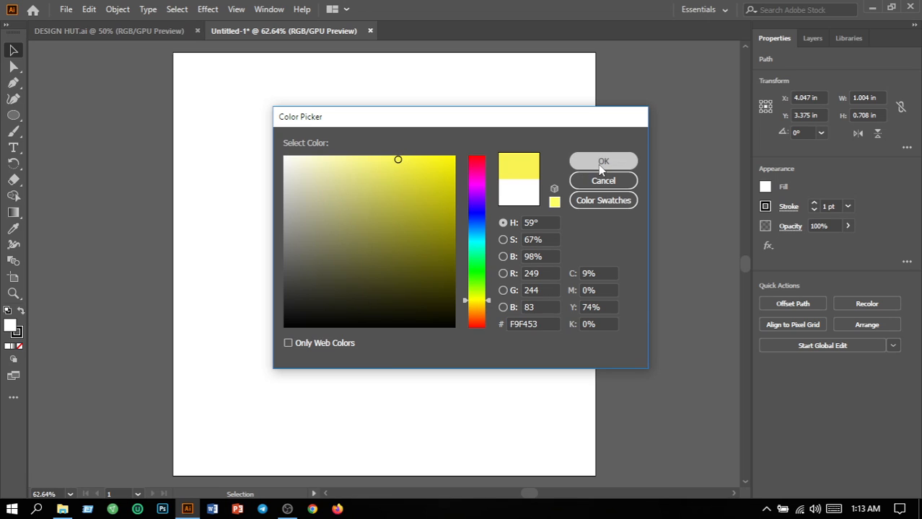
click(514, 185)
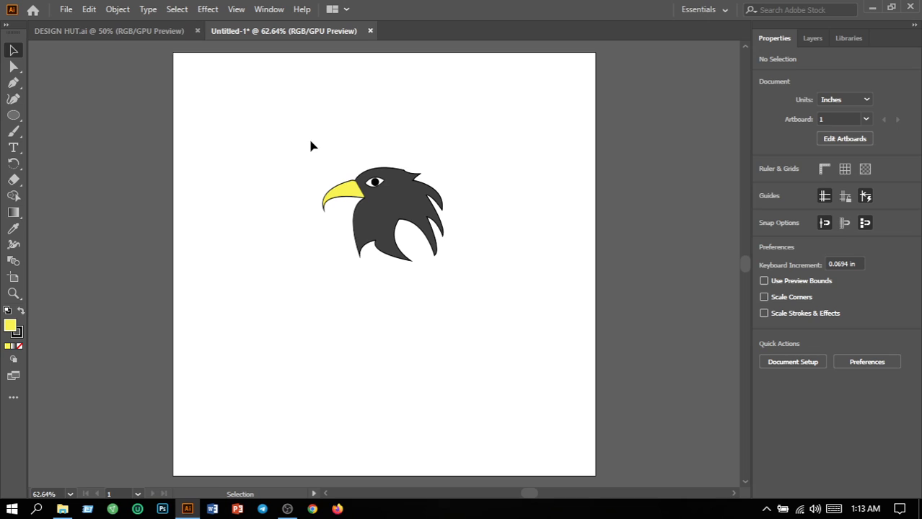
- Draw a yellow circle about 3.65 in wide around the eagle head with the Ellipse tool, and send it to the back
drag(308, 136, 459, 287)
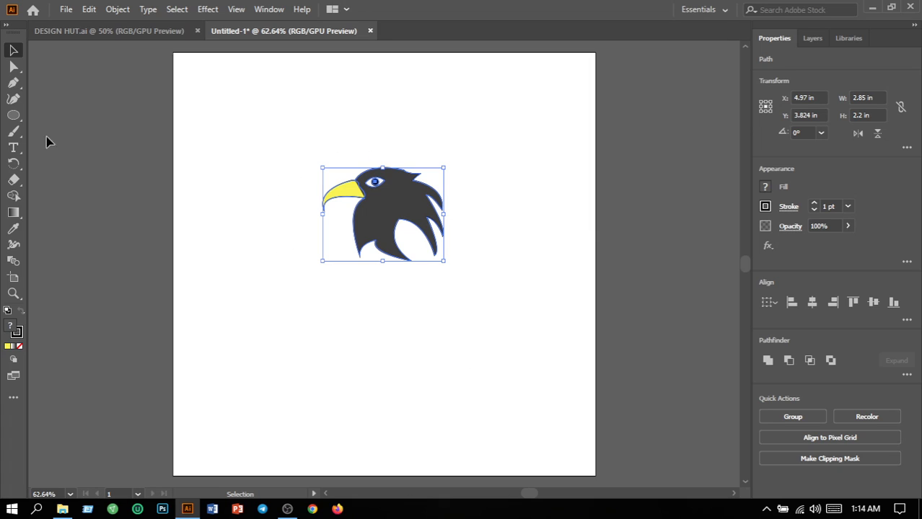
drag(13, 116, 80, 131)
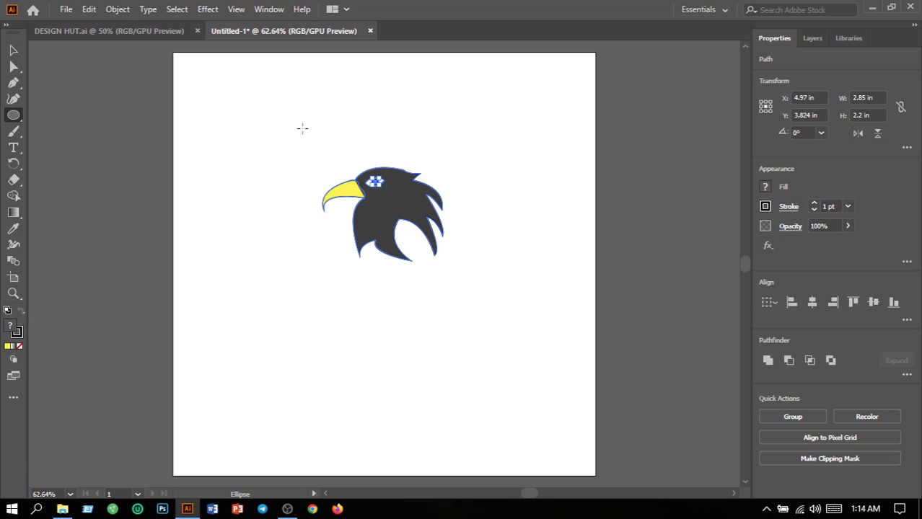
drag(303, 129, 457, 251)
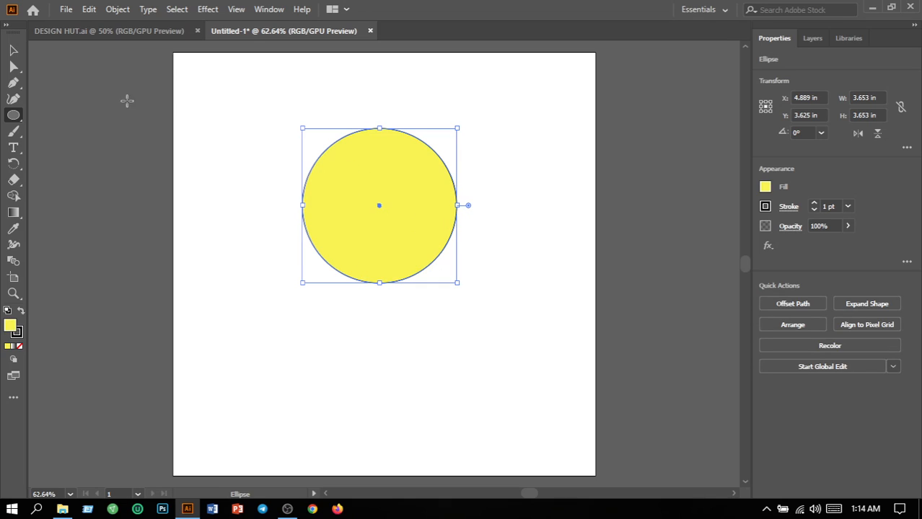
click(127, 10)
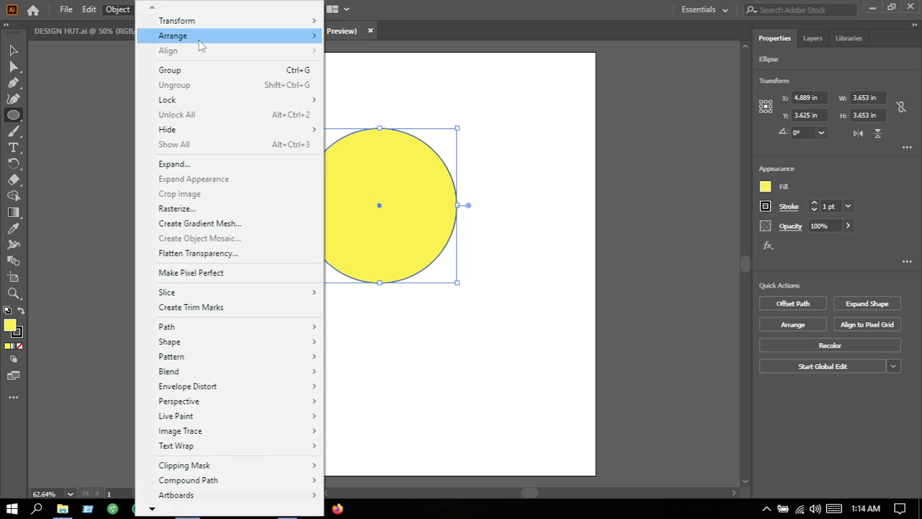
mouse_move(207, 44)
click(364, 80)
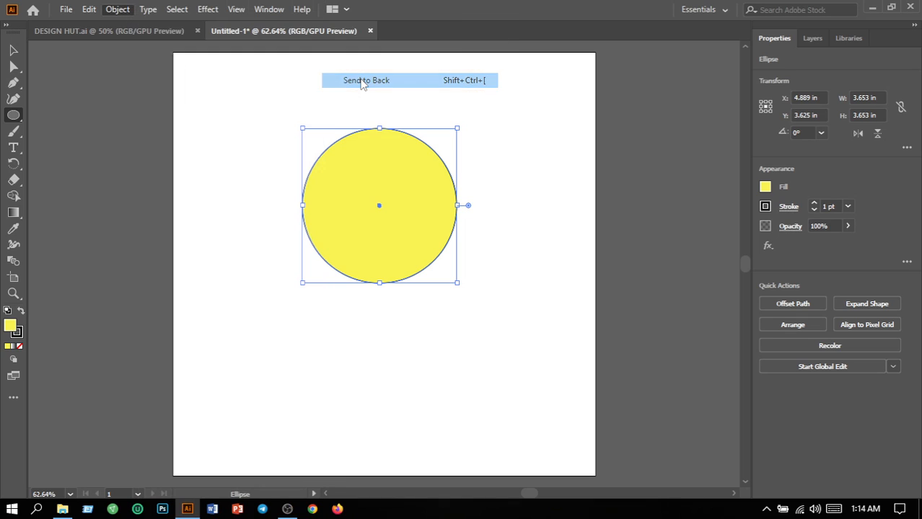
click(507, 173)
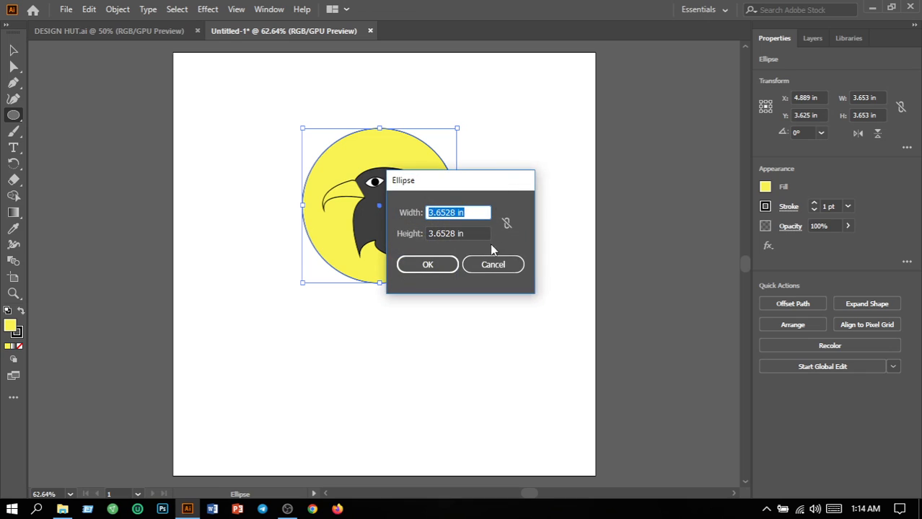
click(493, 265)
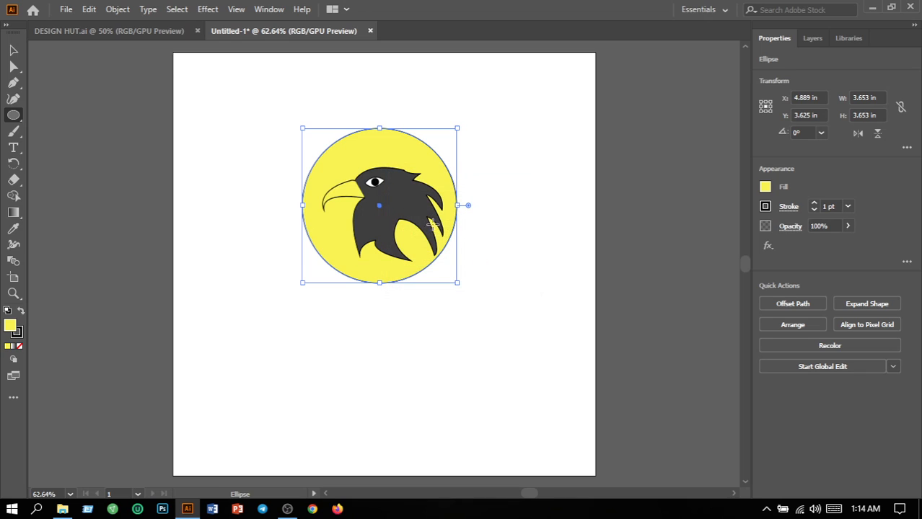
- Shift the yellow circle slightly towards the back feathers, to about X 5.08 in, Y 3.61 in, so it frames the head evenly
click(13, 51)
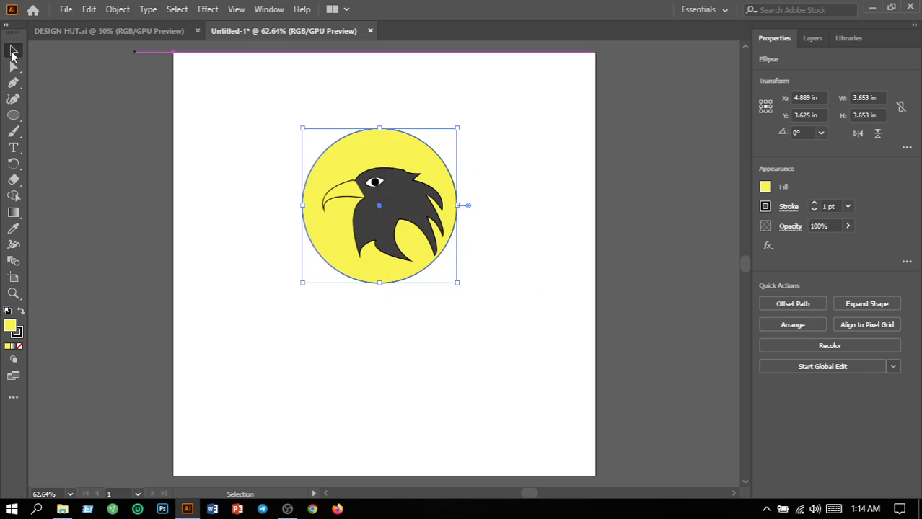
click(501, 201)
mouse_move(454, 225)
mouse_down()
mouse_move(466, 236)
mouse_move(456, 231)
mouse_move(464, 225)
mouse_up()
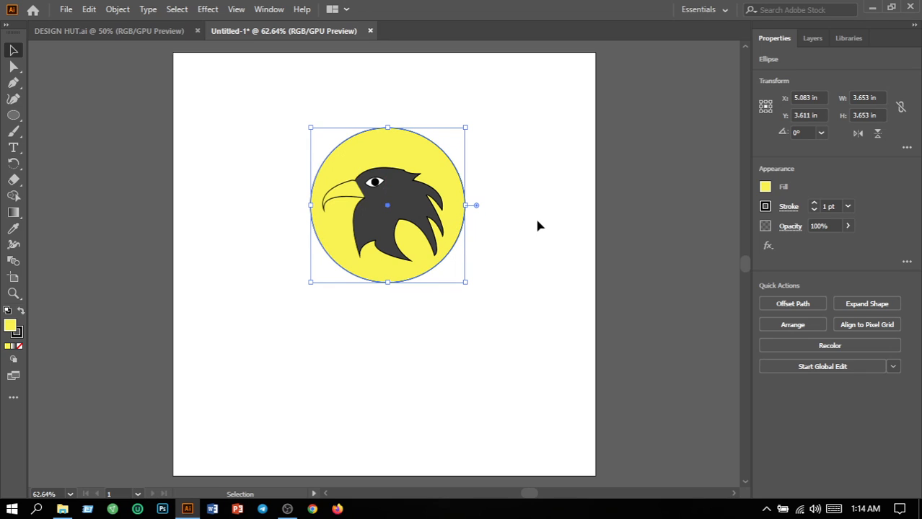
click(533, 246)
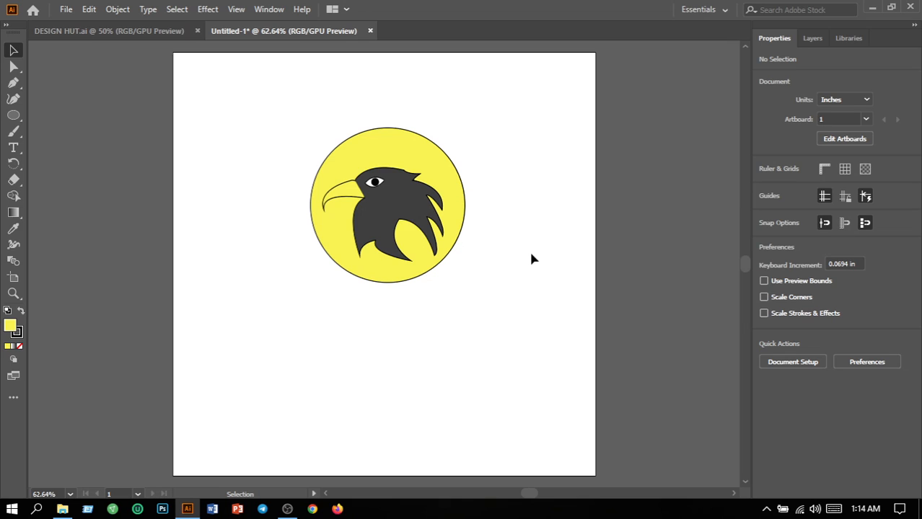
- Move the complete logo, circle and eagle head together, down to about the middle of the artboard, and deselect it
drag(210, 132, 508, 334)
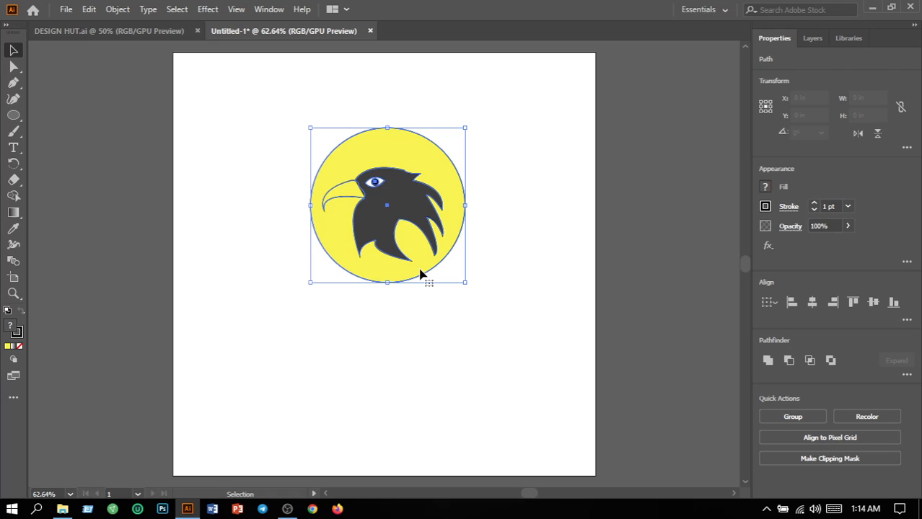
drag(419, 275, 433, 343)
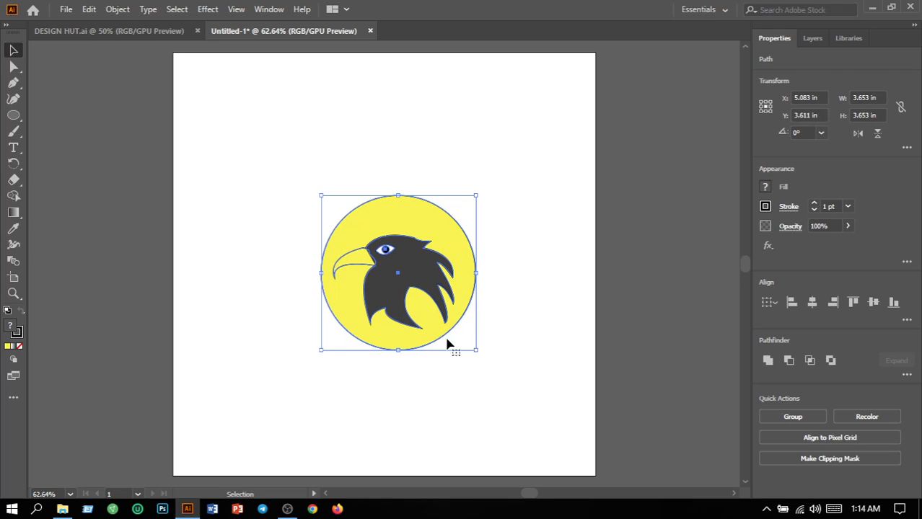
click(529, 361)
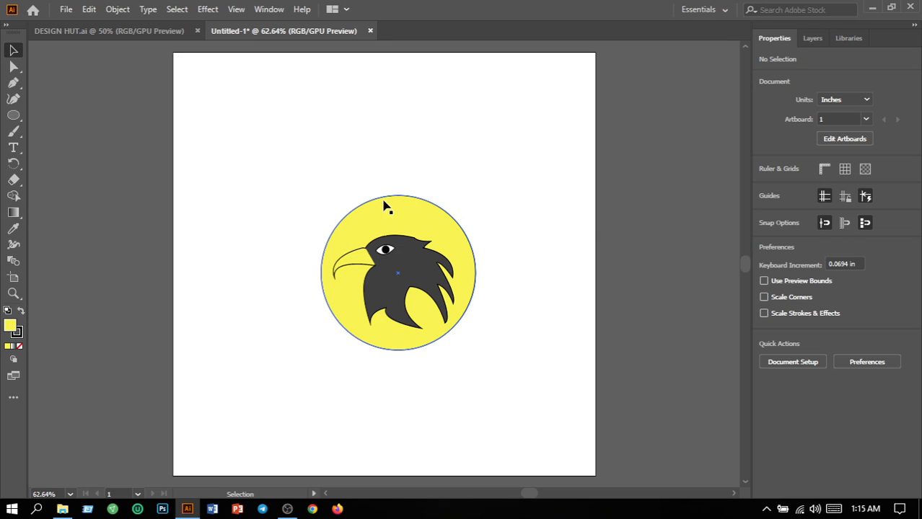
- Bring the beak to the front of the stacking order, above the head shape, and deselect it
click(353, 263)
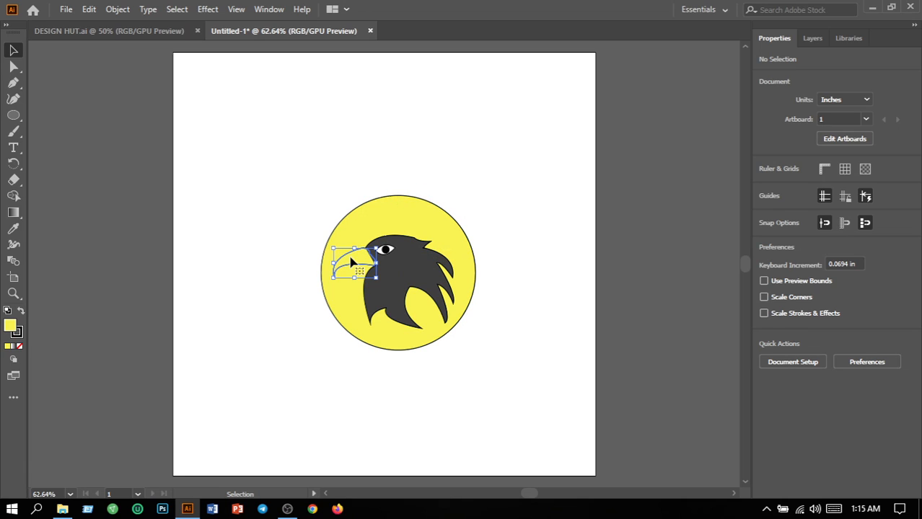
click(125, 11)
mouse_move(253, 43)
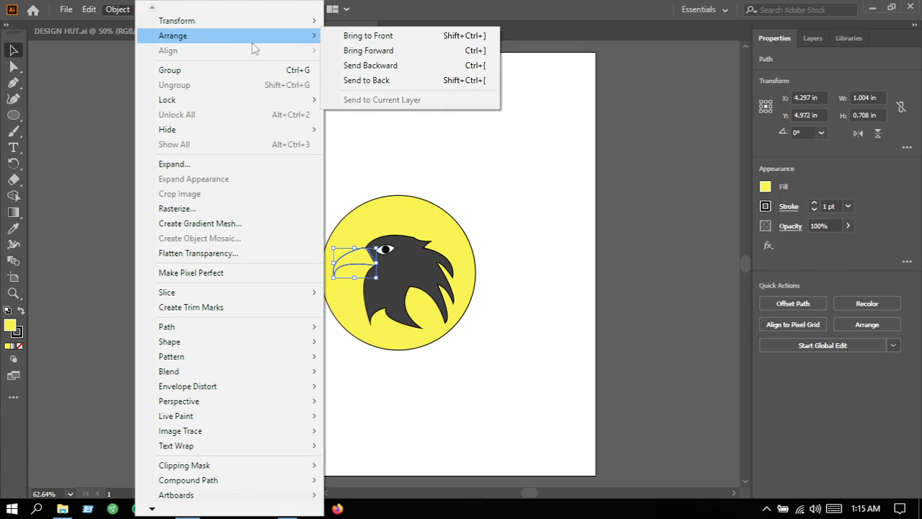
click(373, 35)
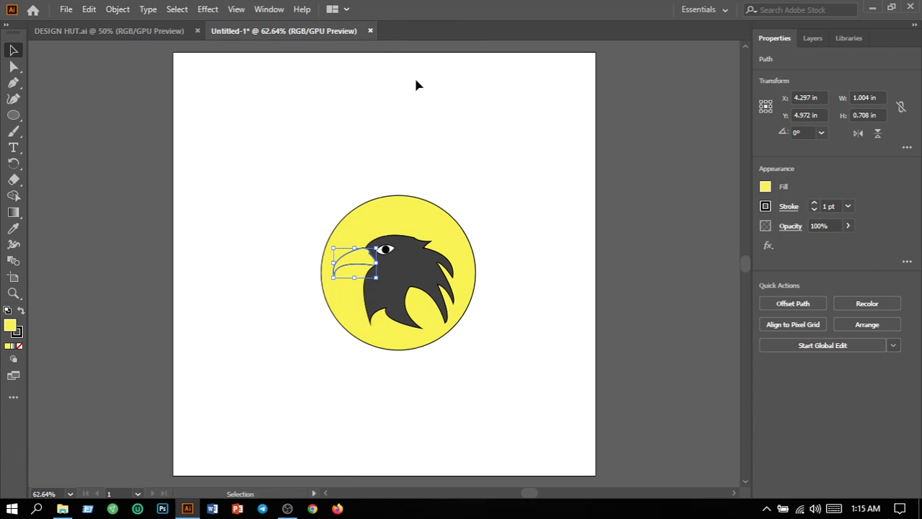
click(487, 135)
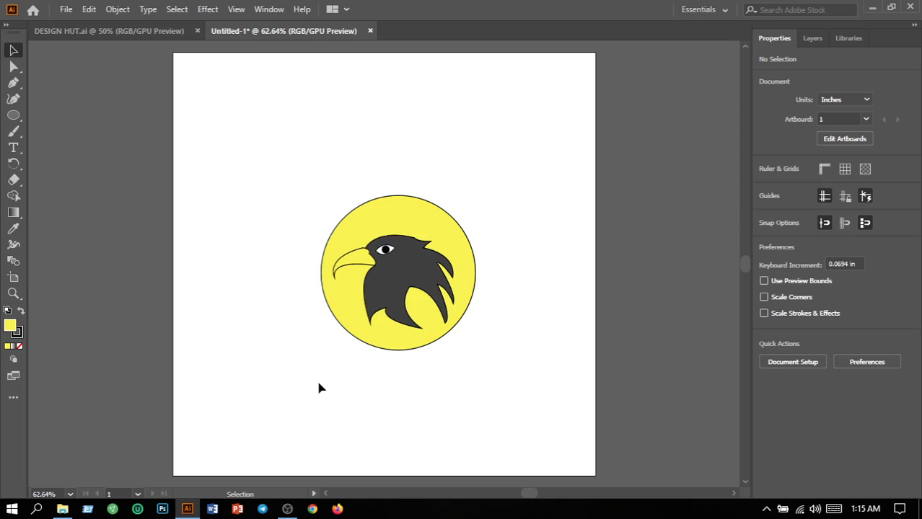